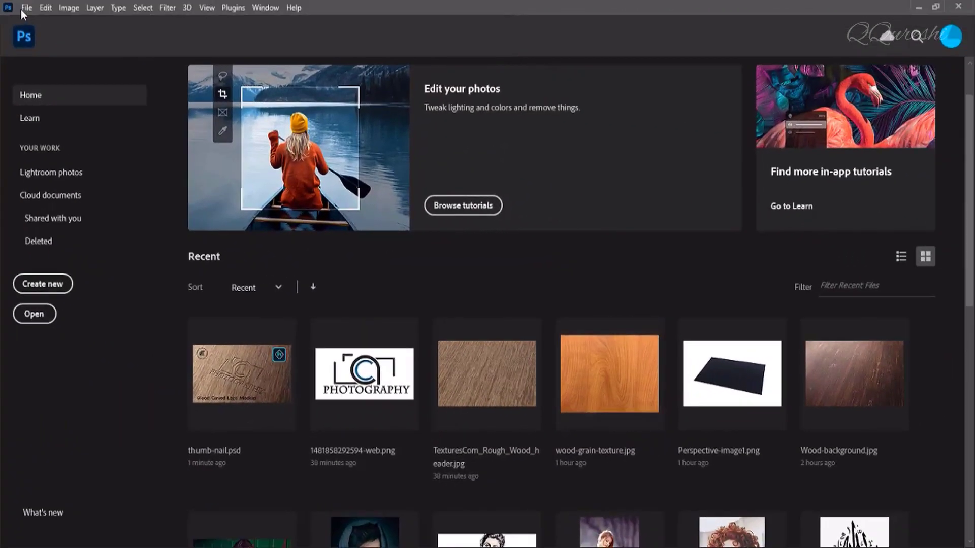
# Open TexturesCom_Rough_Wood_header.jpg from Local Disk (H:) as a new document
pyautogui.click(22, 9)
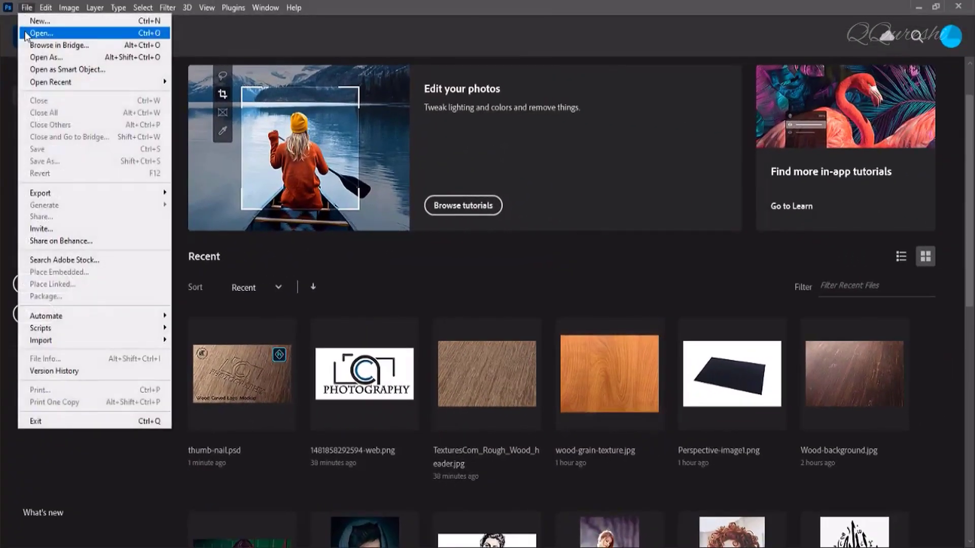
pyautogui.click(30, 33)
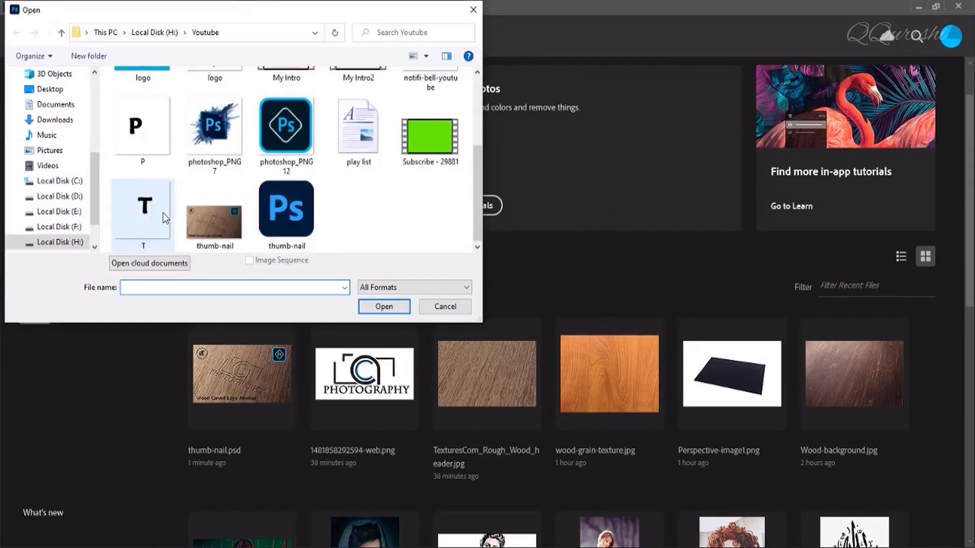
pyautogui.click(70, 243)
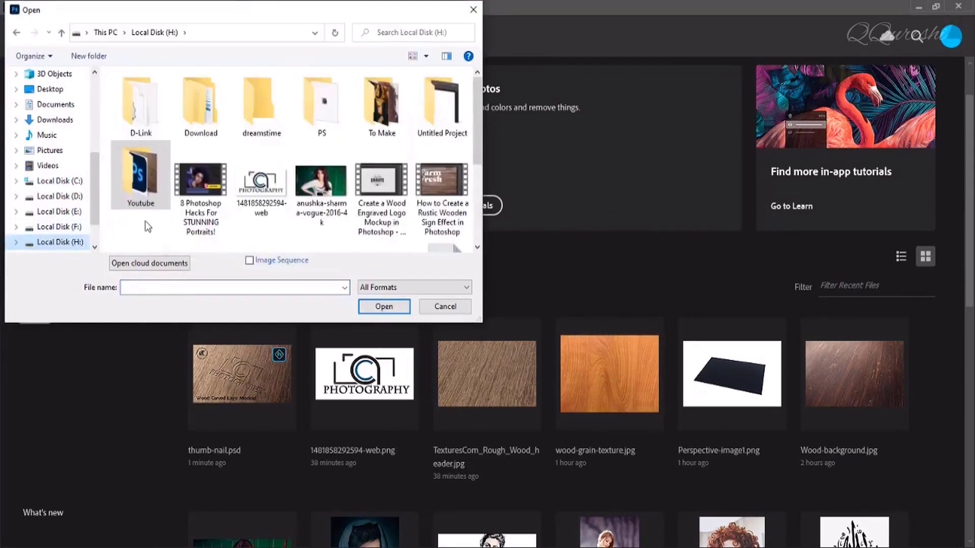
pyautogui.scroll(-3, 315, 104)
pyautogui.click(315, 104)
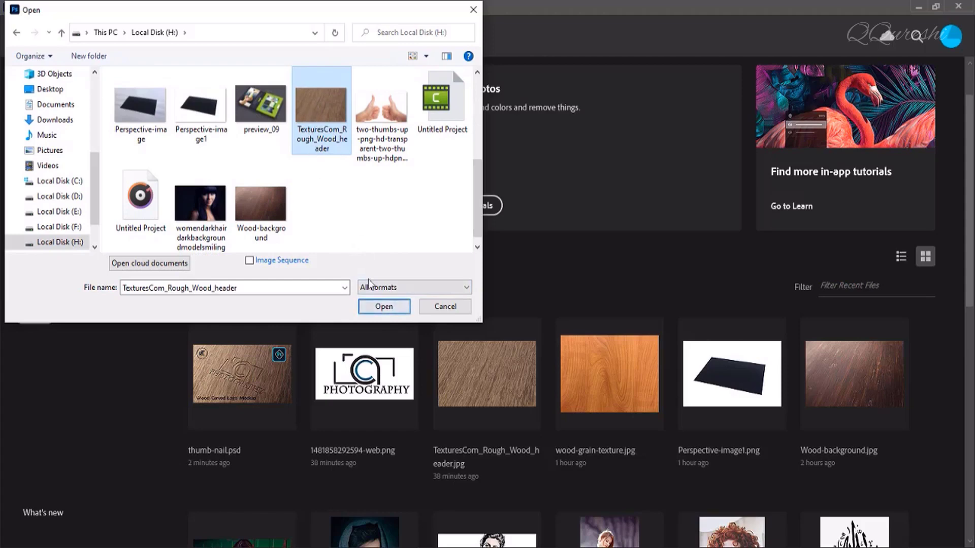
pyautogui.click(389, 306)
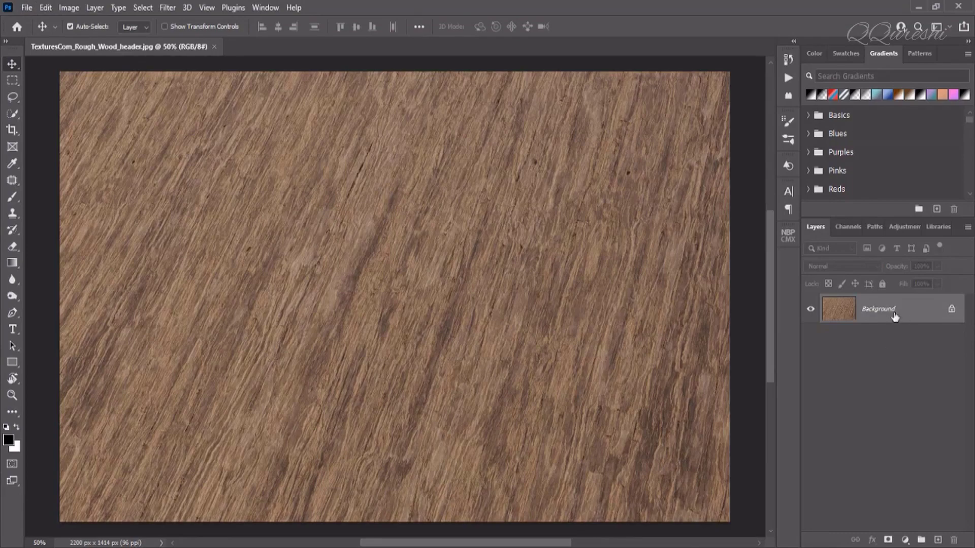
# Open Perspective-image1.png and drag its dark plate onto the wood texture as Layer 1
pyautogui.click(27, 7)
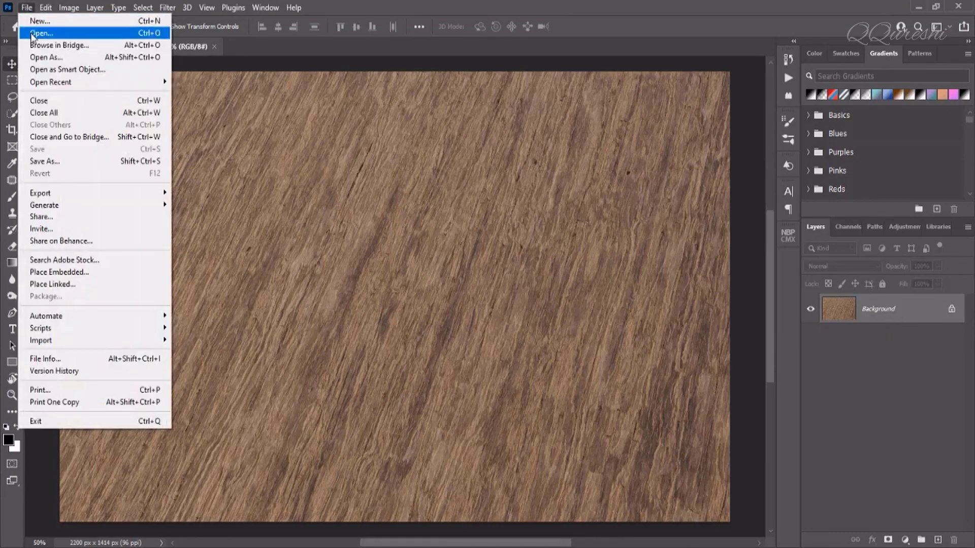
pyautogui.click(38, 29)
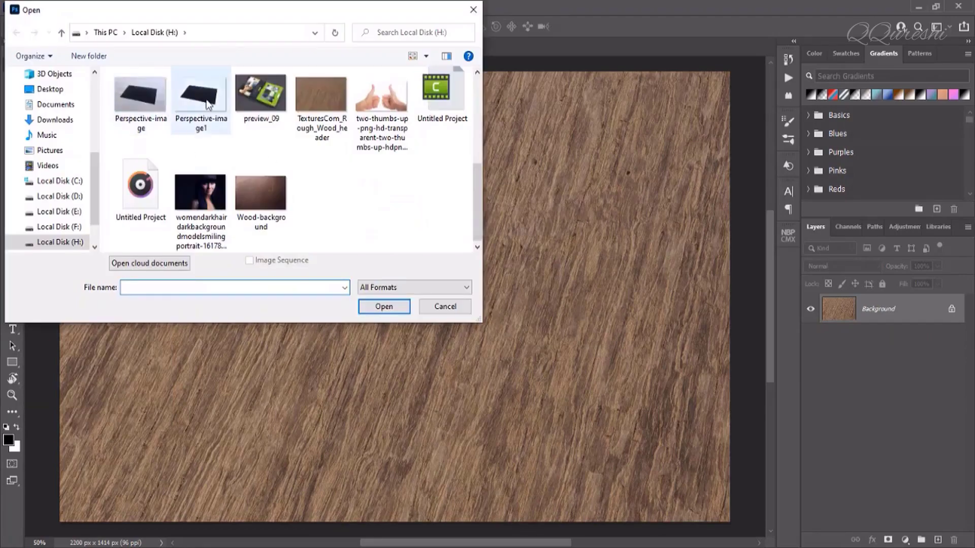
pyautogui.click(200, 96)
pyautogui.click(401, 306)
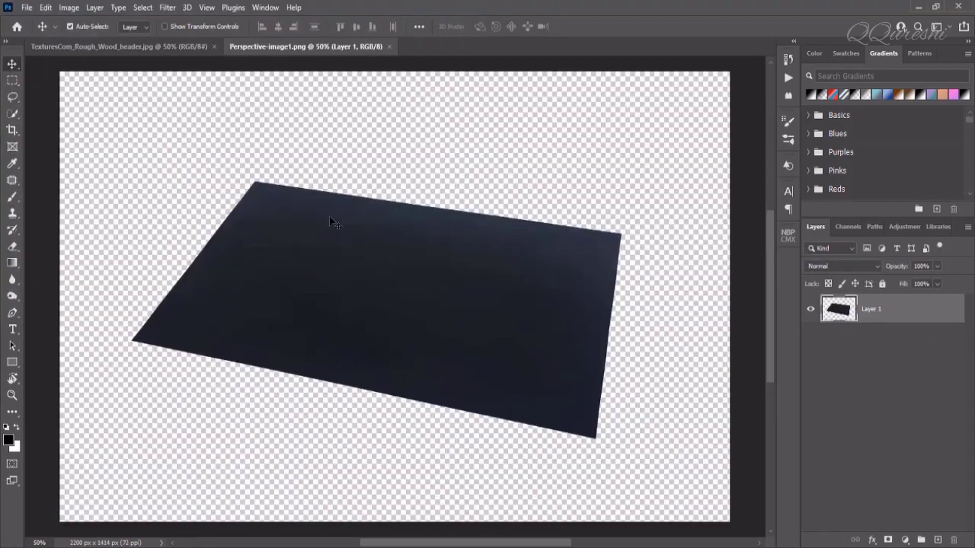
pyautogui.moveTo(279, 213)
pyautogui.mouseDown()
pyautogui.moveTo(263, 214)
pyautogui.moveTo(367, 269)
pyautogui.moveTo(369, 290)
pyautogui.mouseUp()
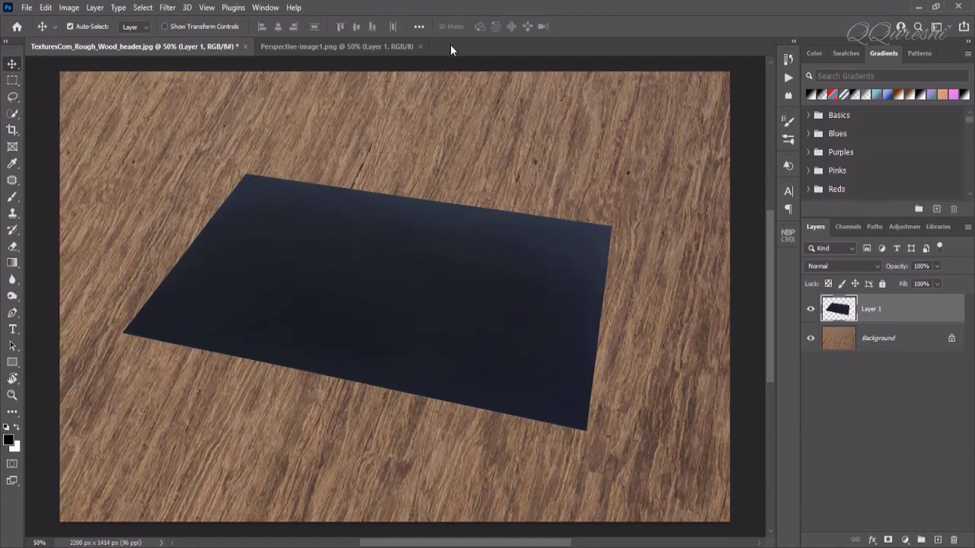
pyautogui.click(361, 46)
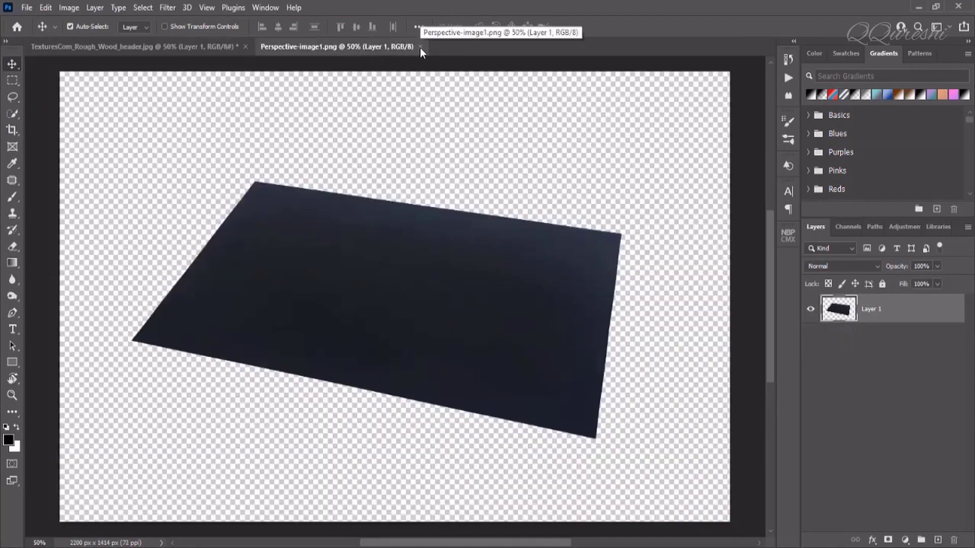
pyautogui.click(420, 47)
pyautogui.click(29, 7)
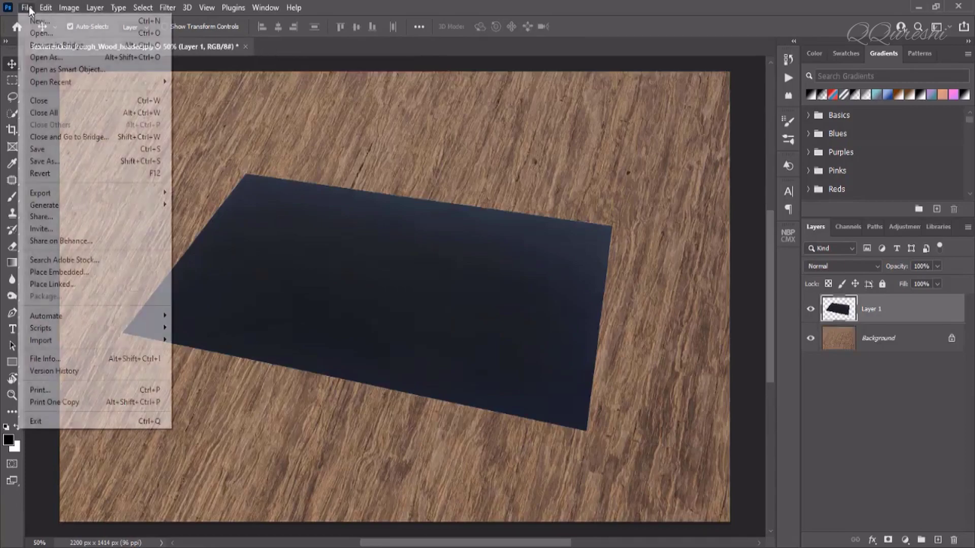
pyautogui.click(36, 34)
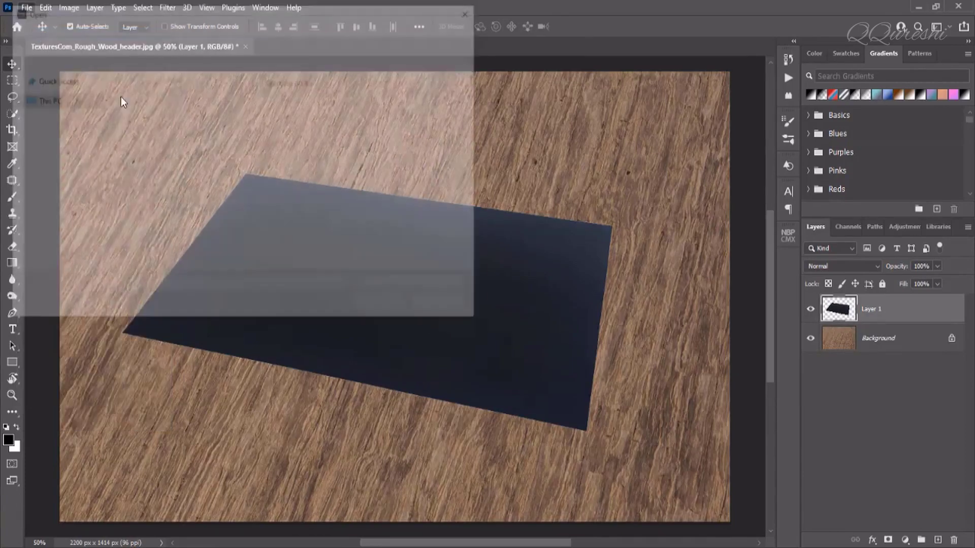
pyautogui.click(261, 183)
pyautogui.click(385, 307)
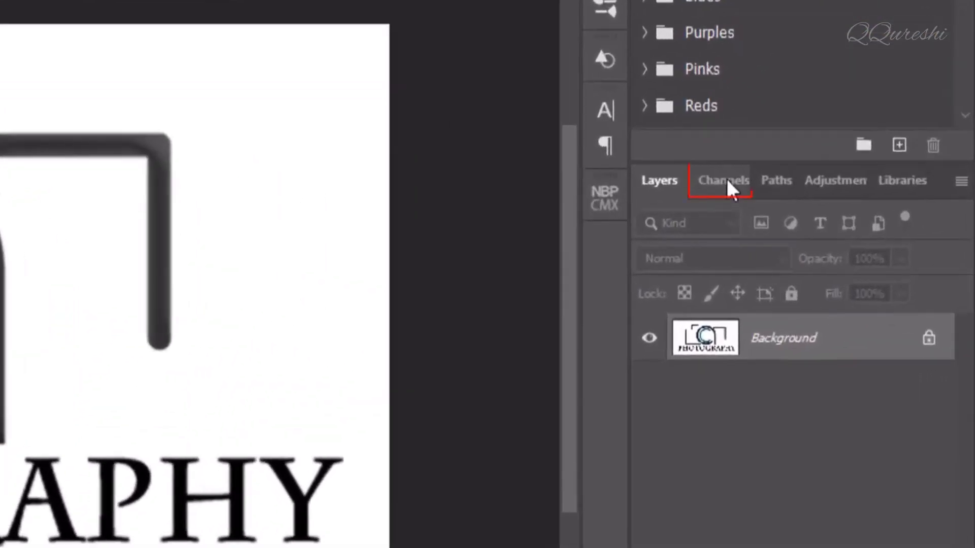
# Compare the logo's Red, Green and Blue channels, then duplicate Blue as 'Blue copy'
pyautogui.click(727, 180)
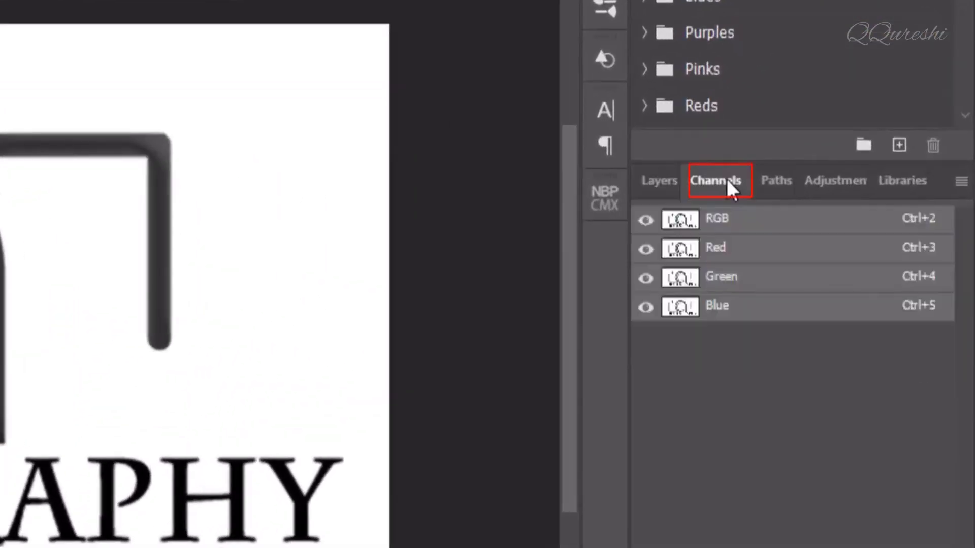
pyautogui.click(723, 310)
pyautogui.click(717, 252)
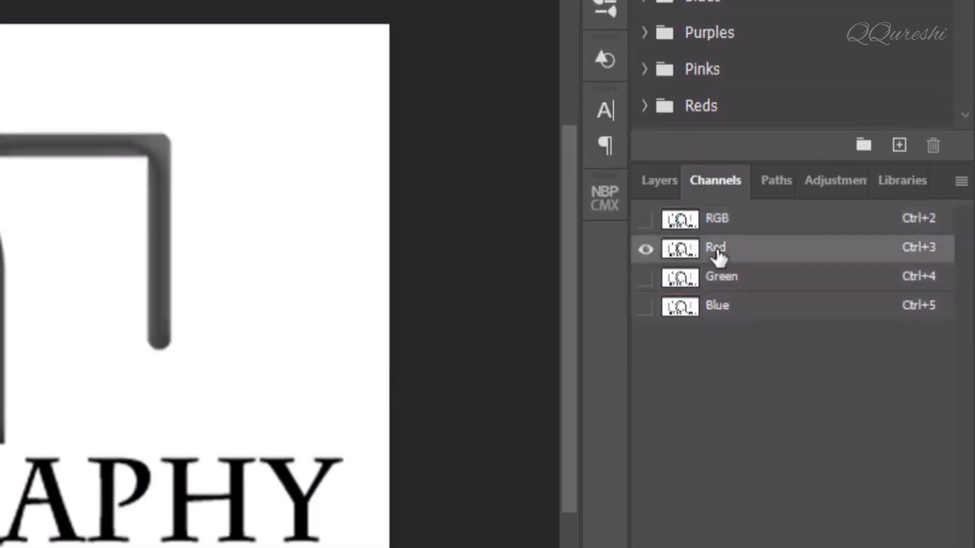
pyautogui.click(719, 282)
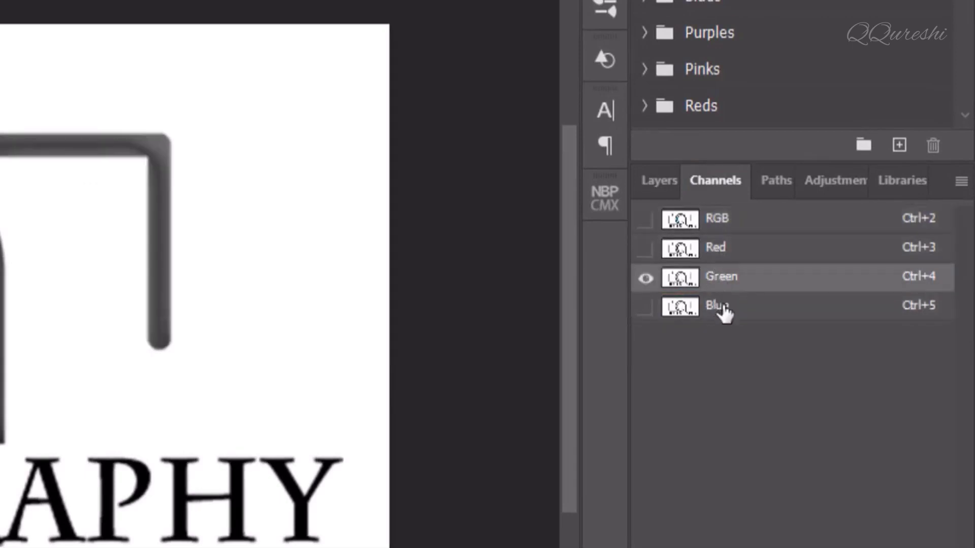
pyautogui.click(722, 310)
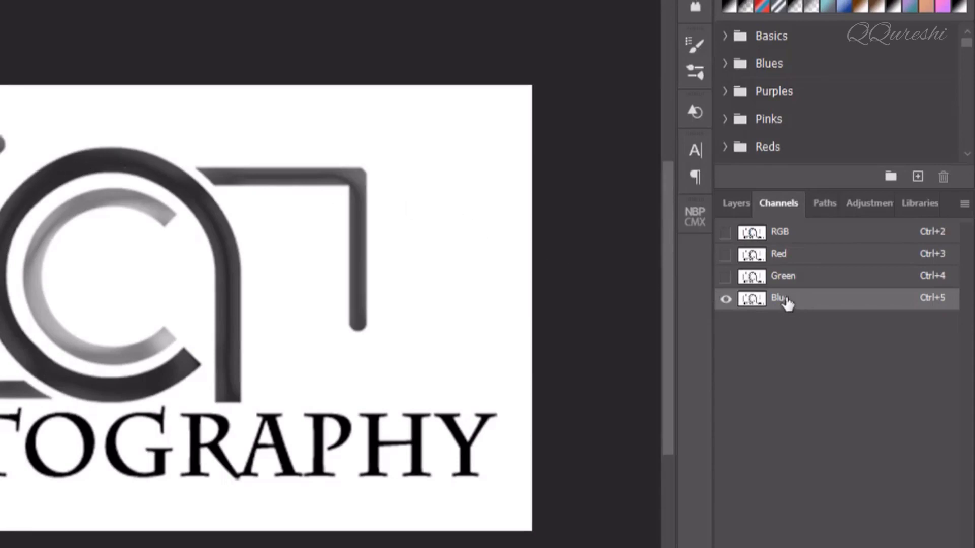
pyautogui.moveTo(782, 300); pyautogui.dragTo(883, 520)
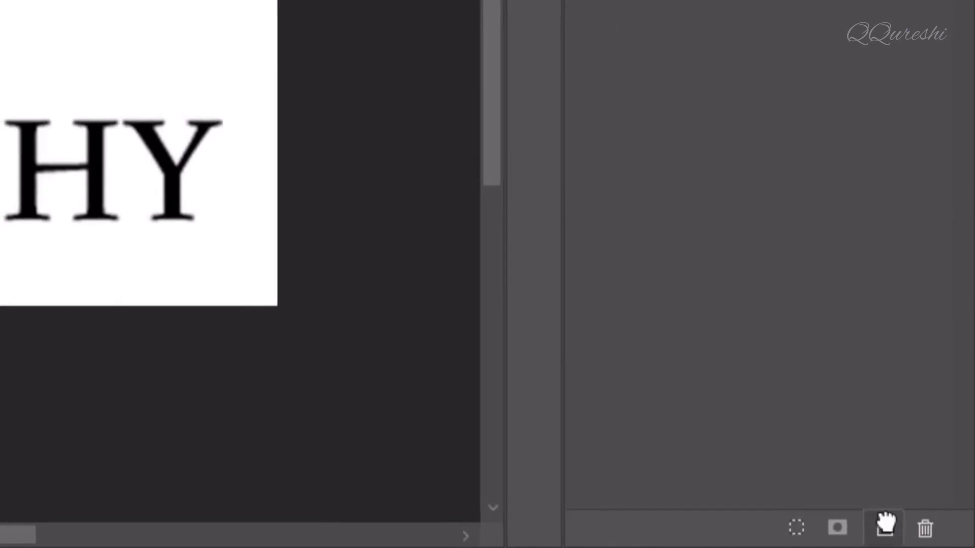
pyautogui.moveTo(884, 520); pyautogui.dragTo(885, 522)
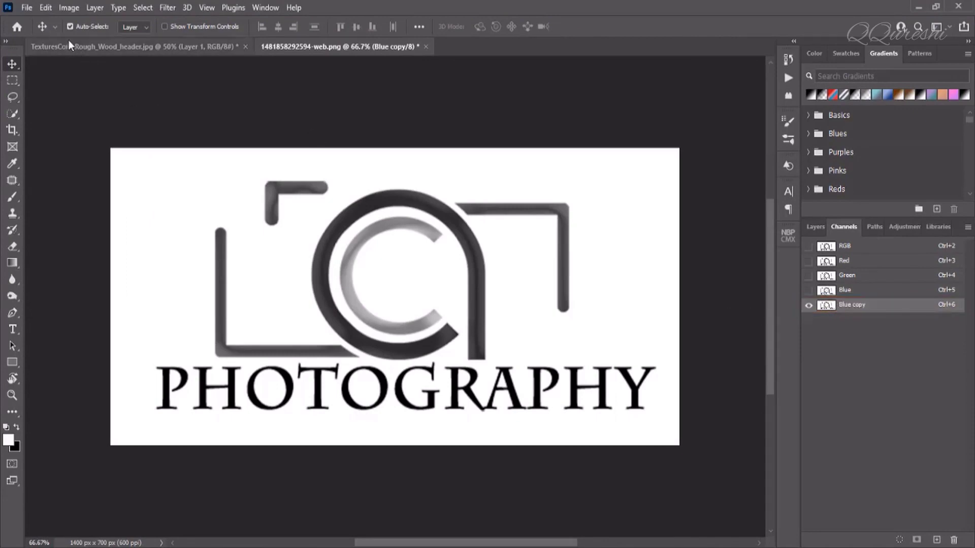
# Apply Levels to Blue copy with input values 212, 1.00 and 245
pyautogui.click(66, 9)
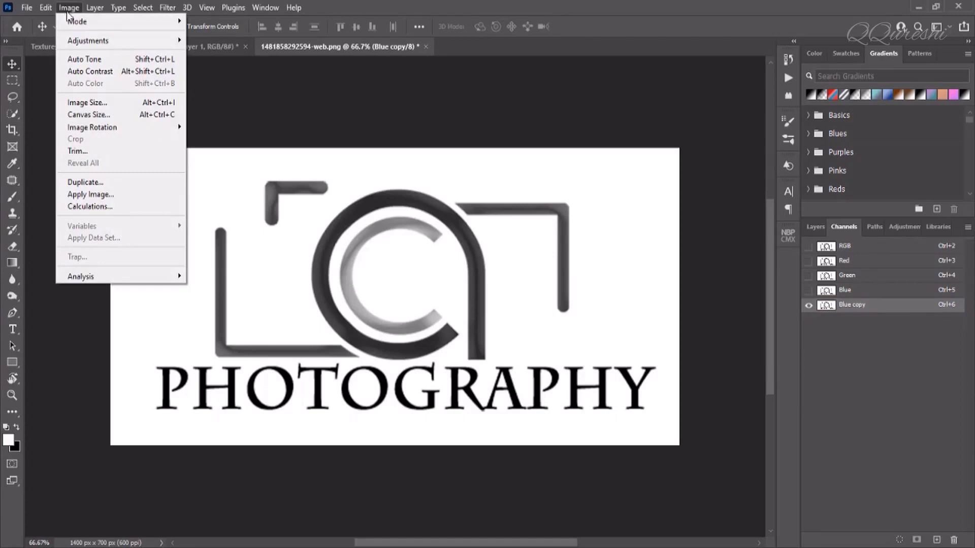
pyautogui.moveTo(87, 41)
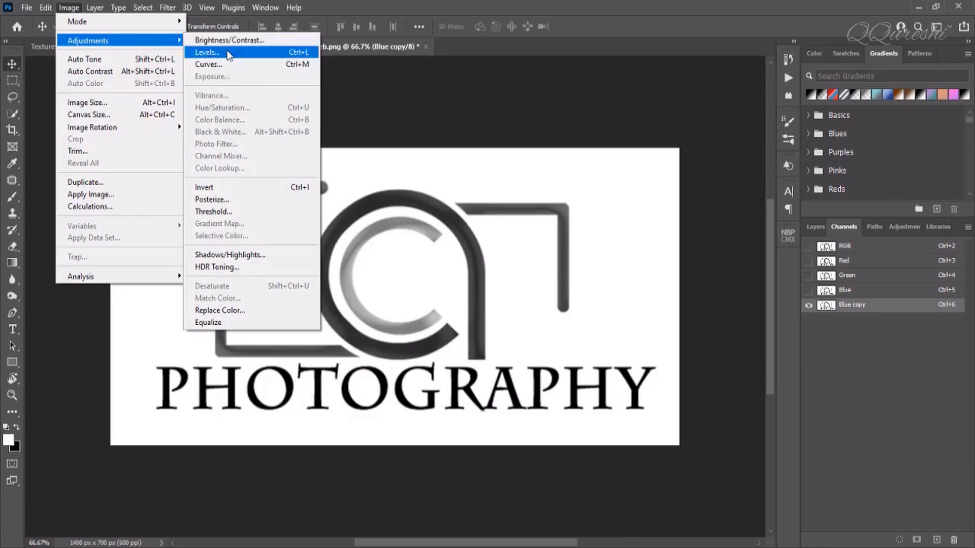
pyautogui.click(227, 51)
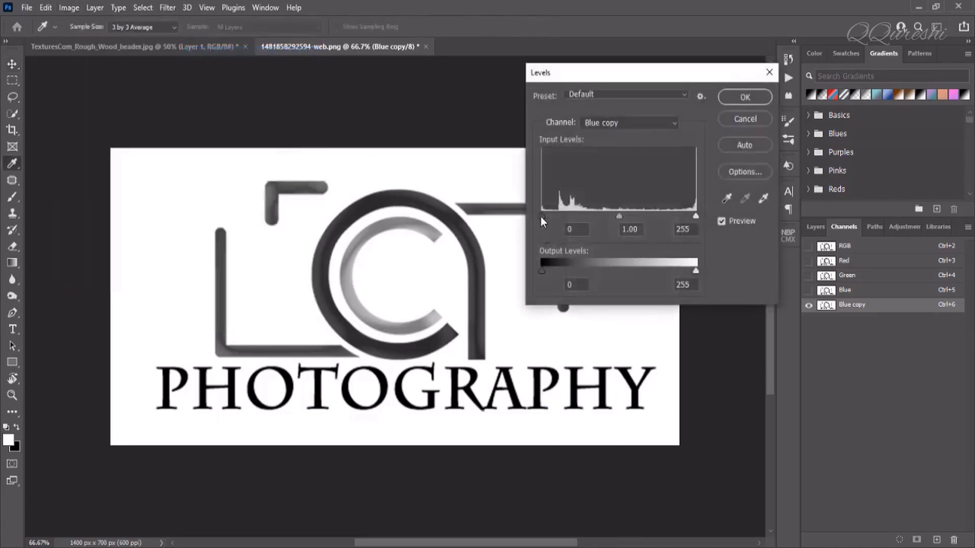
pyautogui.moveTo(542, 216); pyautogui.dragTo(648, 222)
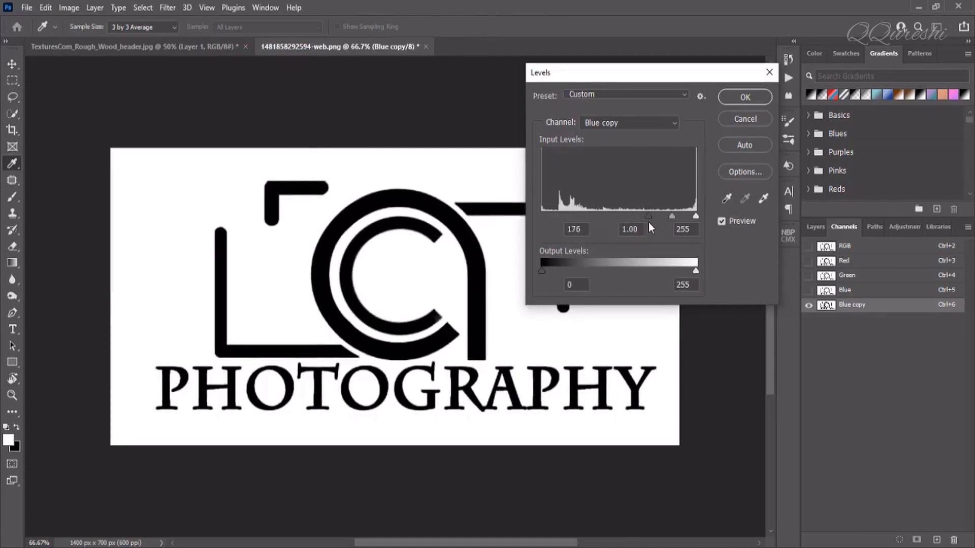
pyautogui.moveTo(635, 71); pyautogui.dragTo(683, 70)
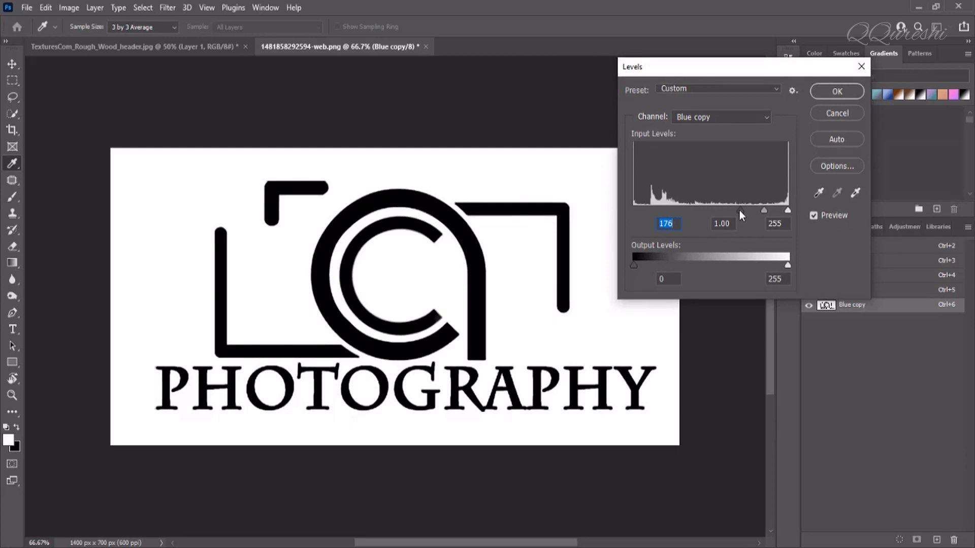
pyautogui.moveTo(740, 209); pyautogui.dragTo(780, 209)
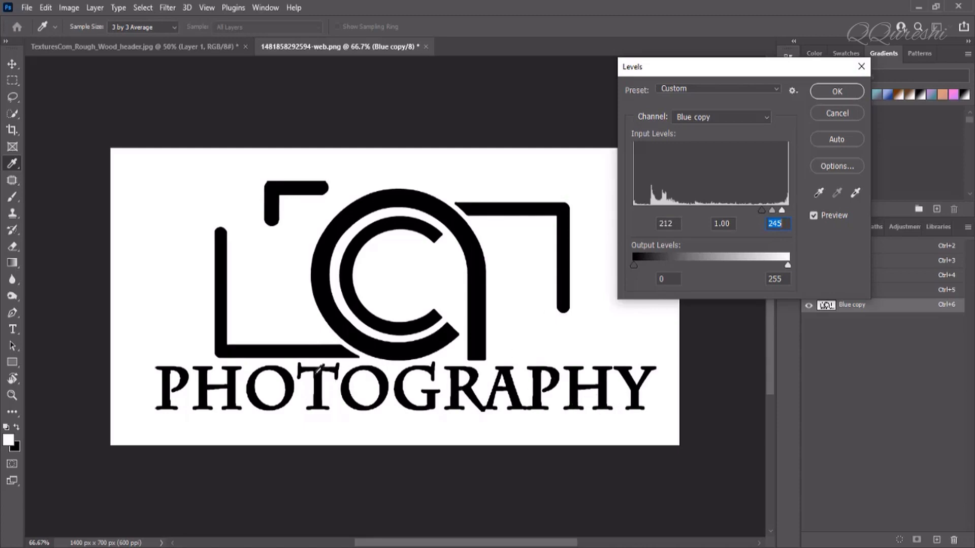
pyautogui.click(839, 93)
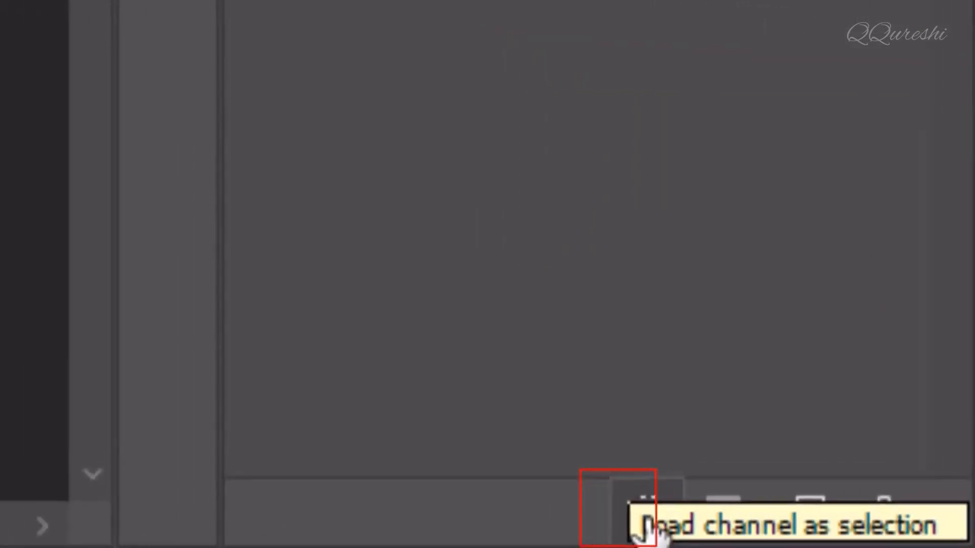
# Load the logo shapes as a selection from Blue copy and delete that channel
pyautogui.click(609, 523)
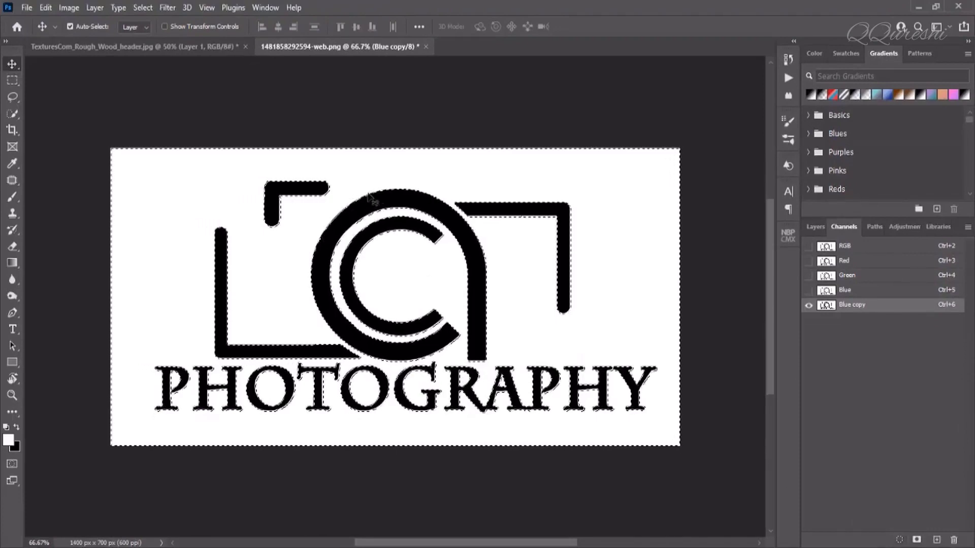
pyautogui.rightClick(849, 309)
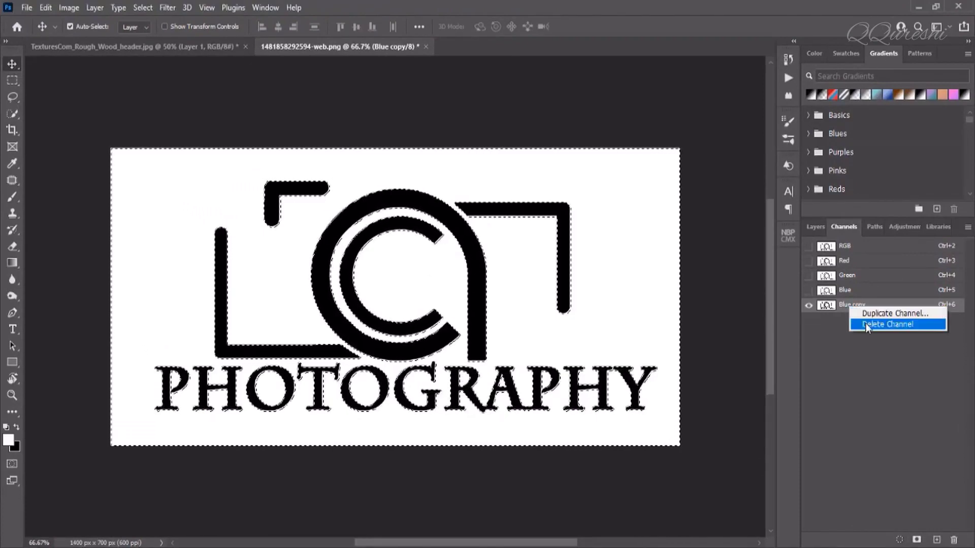
pyautogui.click(904, 324)
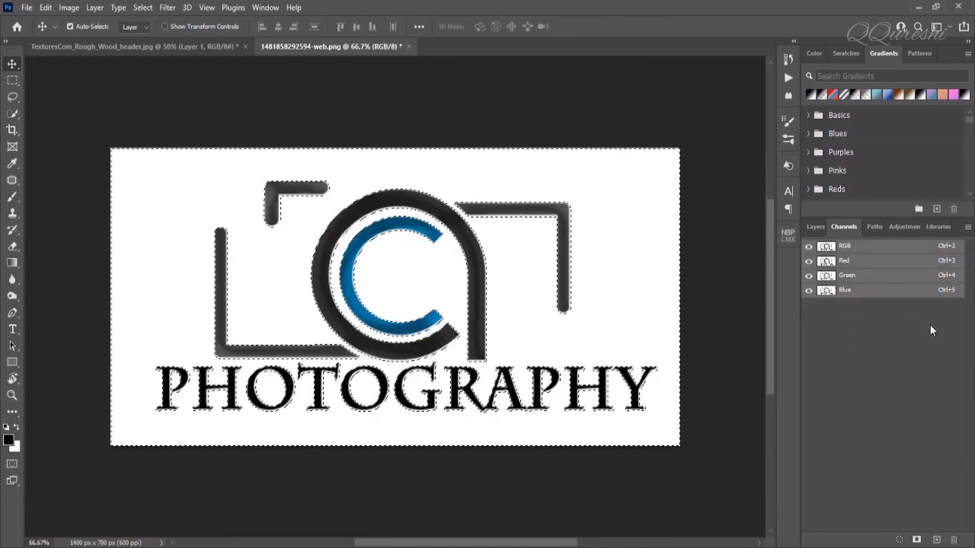
# Unlock the Background as Layer 0, delete the selected white, and deselect
pyautogui.click(815, 227)
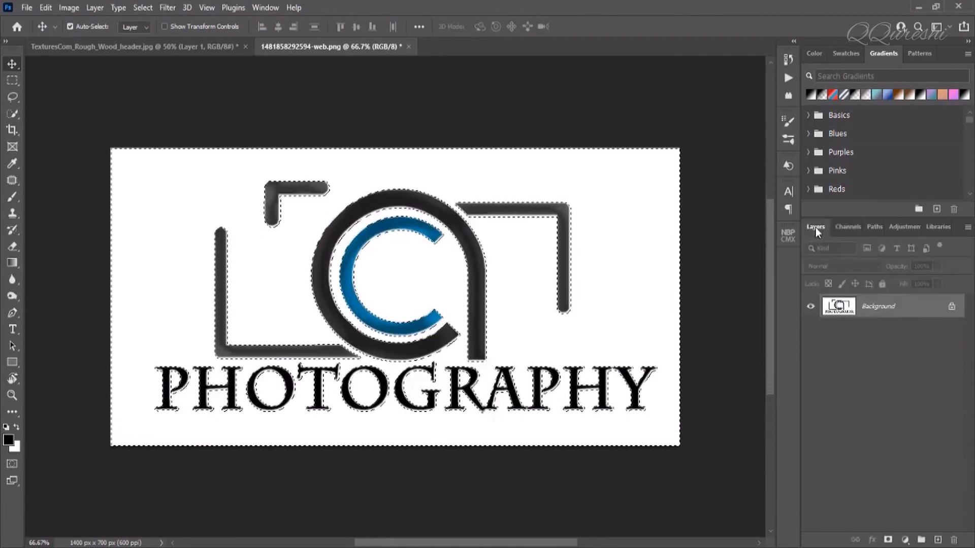
pyautogui.click(952, 307)
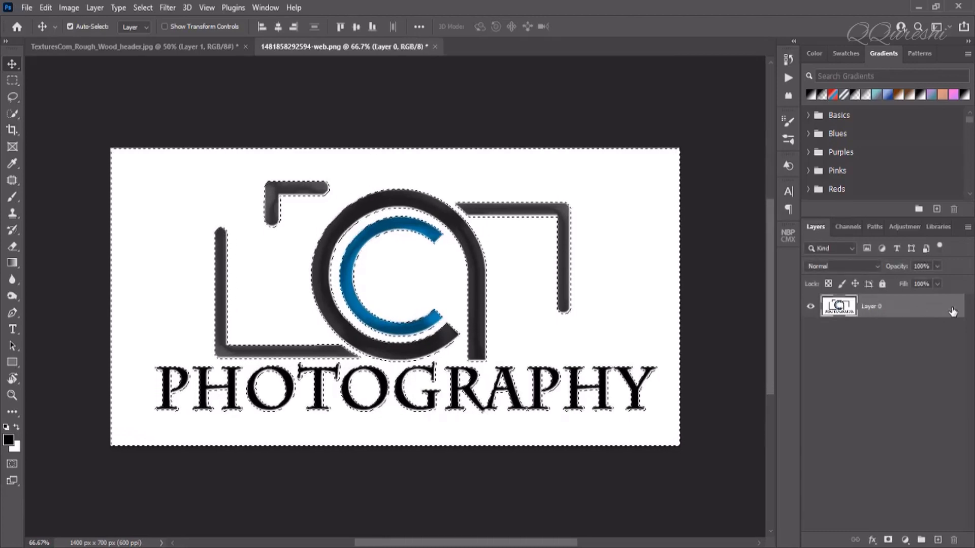
pyautogui.press('Delete')
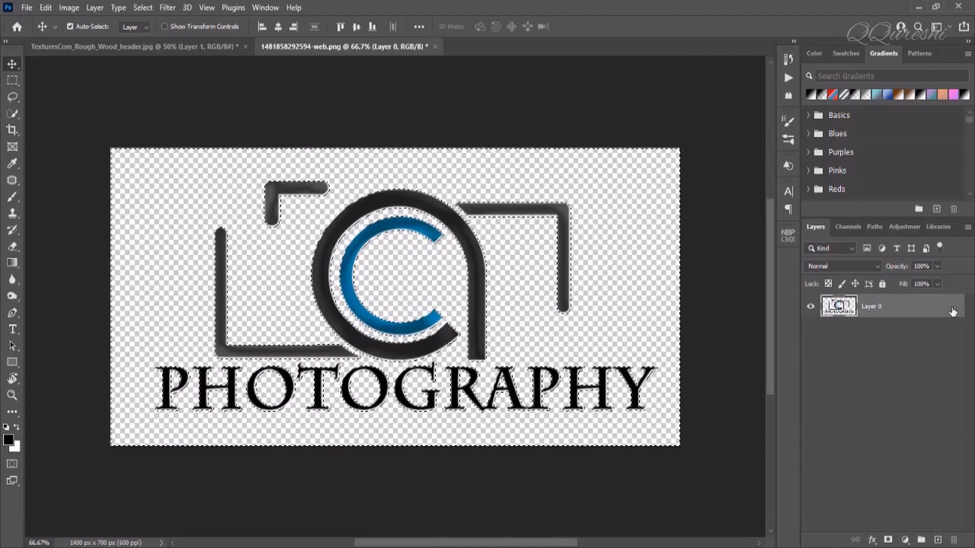
pyautogui.hotkey('ctrl', 'd')
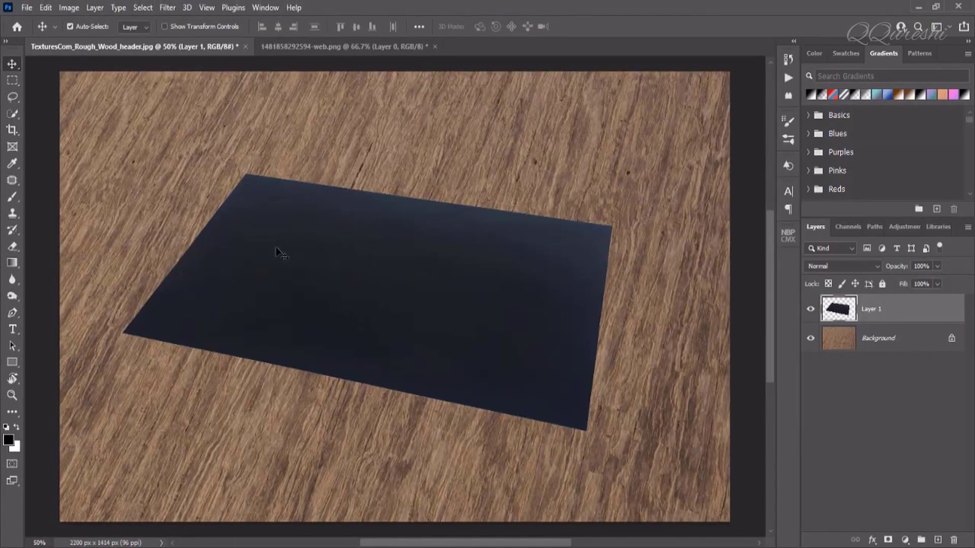
# Draw a rectangle shape over the dark panel in the wood document
pyautogui.click(14, 365)
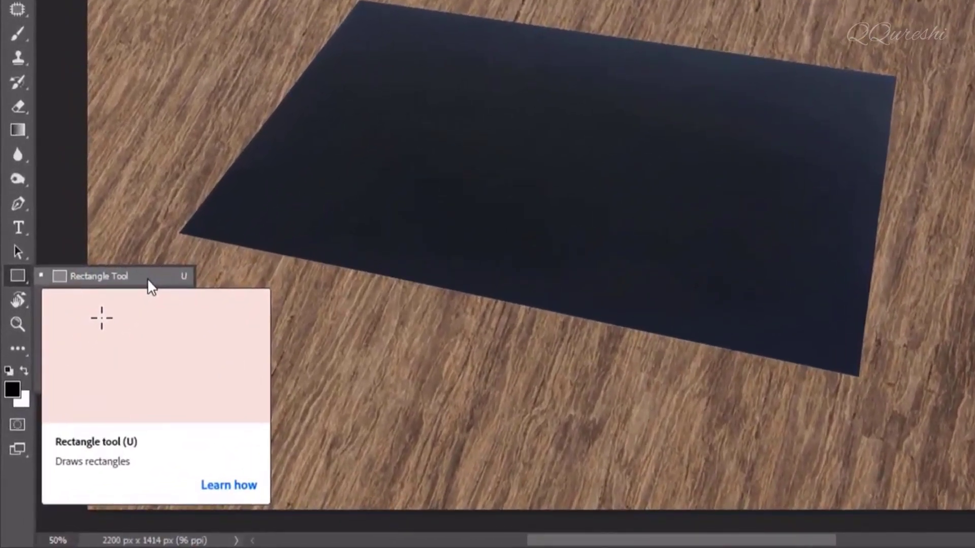
pyautogui.click(148, 278)
pyautogui.moveTo(190, 193)
pyautogui.mouseDown()
pyautogui.moveTo(251, 285)
pyautogui.moveTo(574, 384)
pyautogui.mouseUp()
pyautogui.click(344, 47)
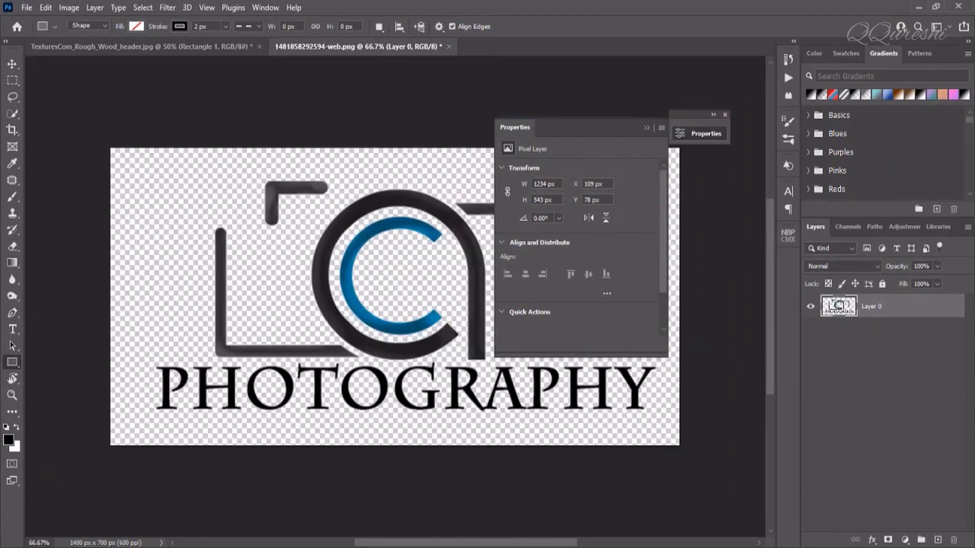
pyautogui.click(152, 46)
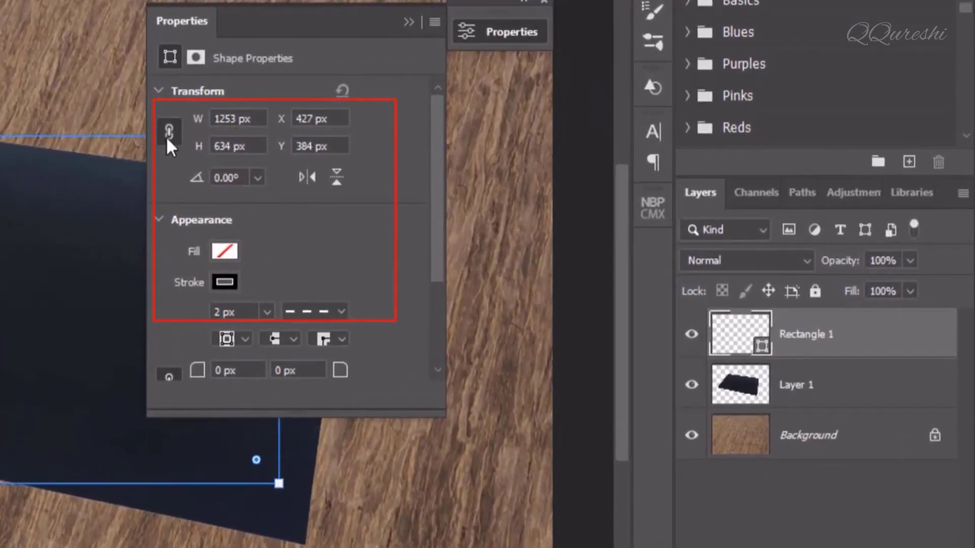
# Size the rectangle to W 1400 px and H 700 px
pyautogui.click(235, 118)
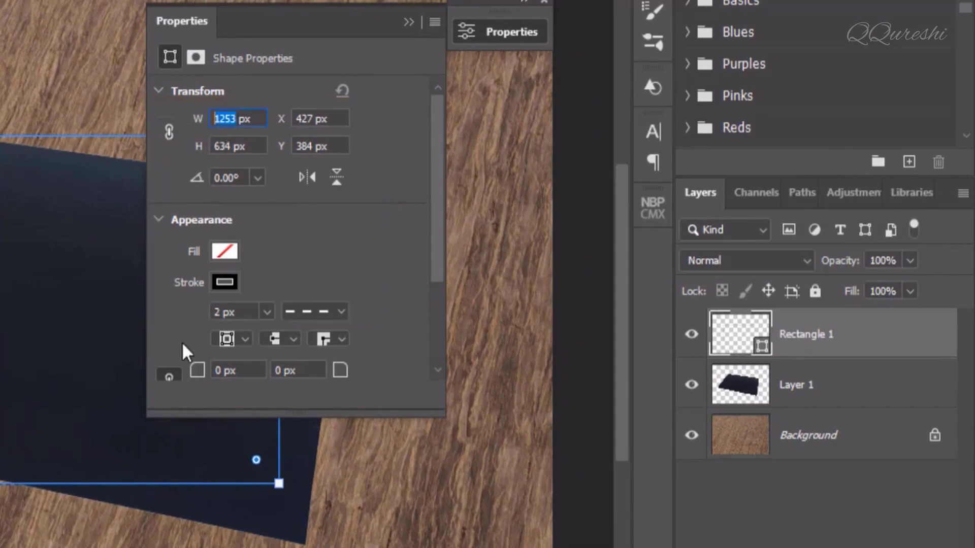
pyautogui.write('1400')
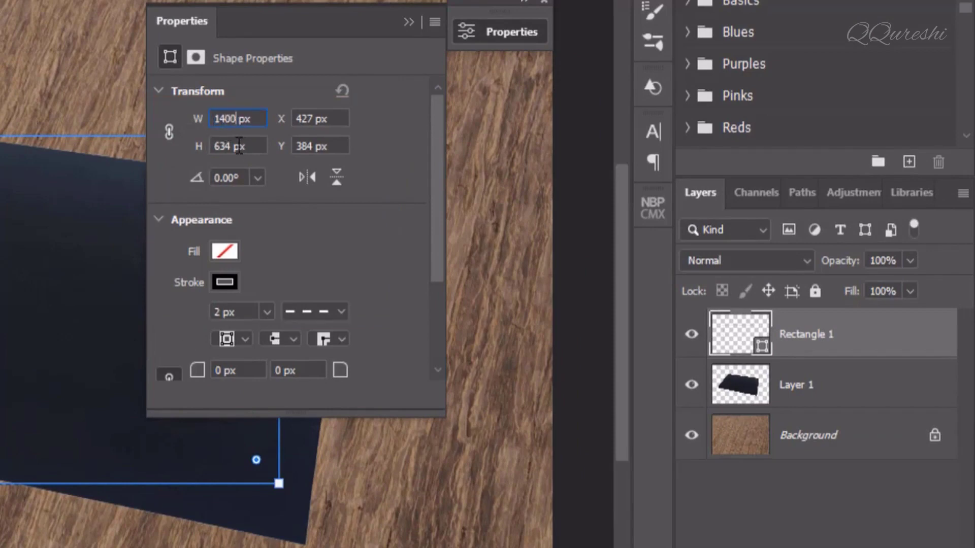
pyautogui.click(238, 145)
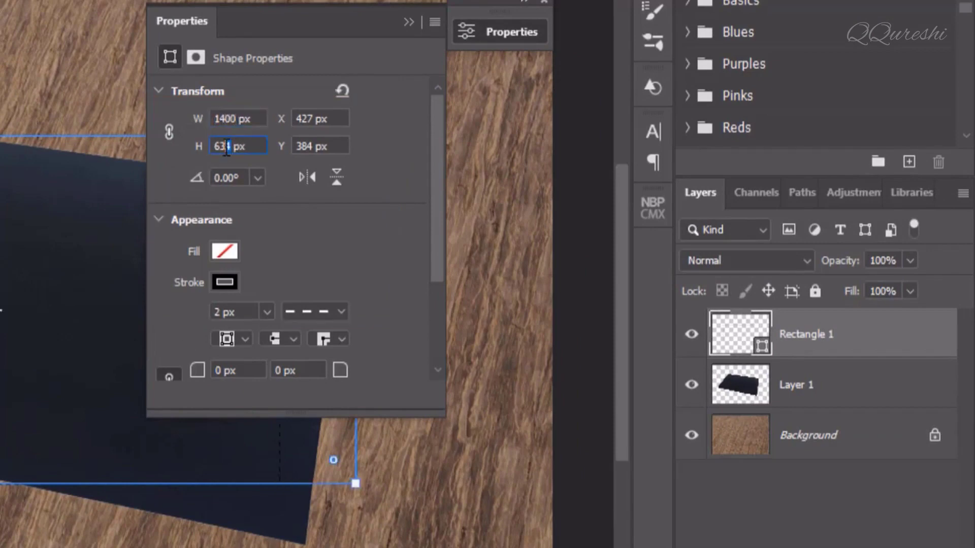
pyautogui.write('700')
pyautogui.press('Return')
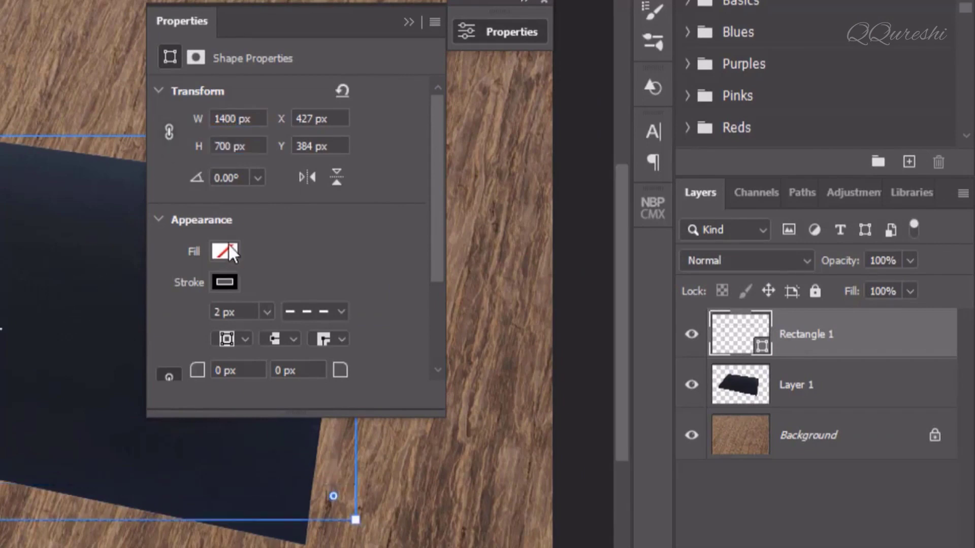
# Give the rectangle an orange fill and no stroke
pyautogui.click(227, 250)
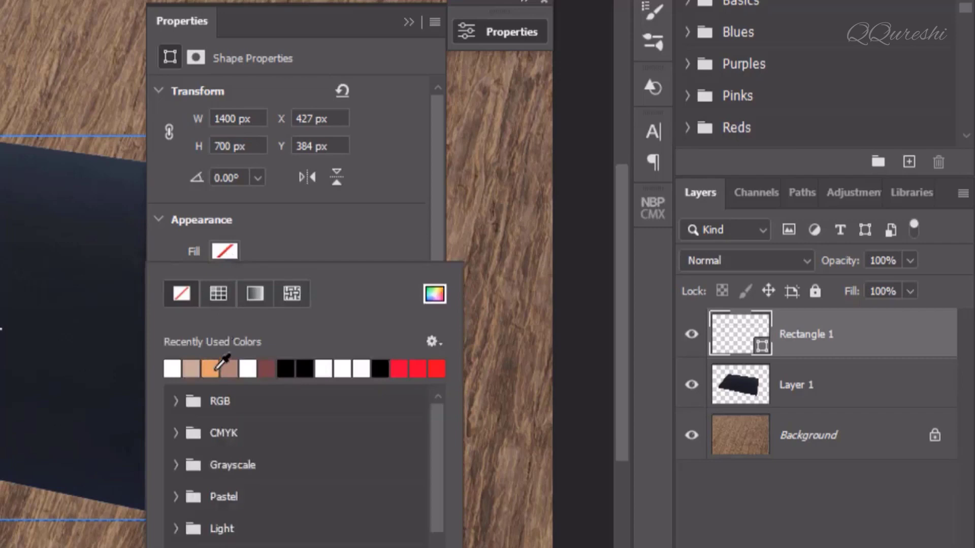
pyautogui.click(210, 369)
pyautogui.click(225, 282)
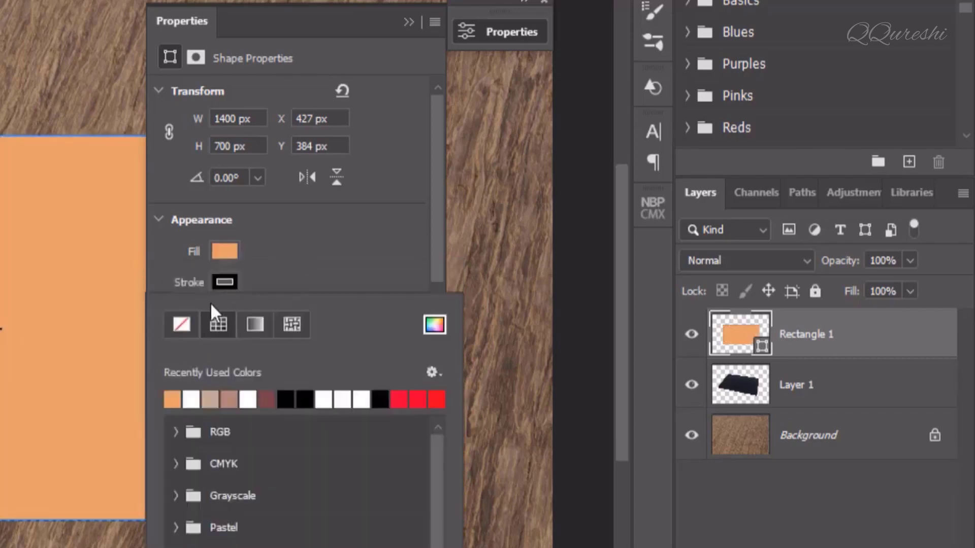
pyautogui.click(182, 324)
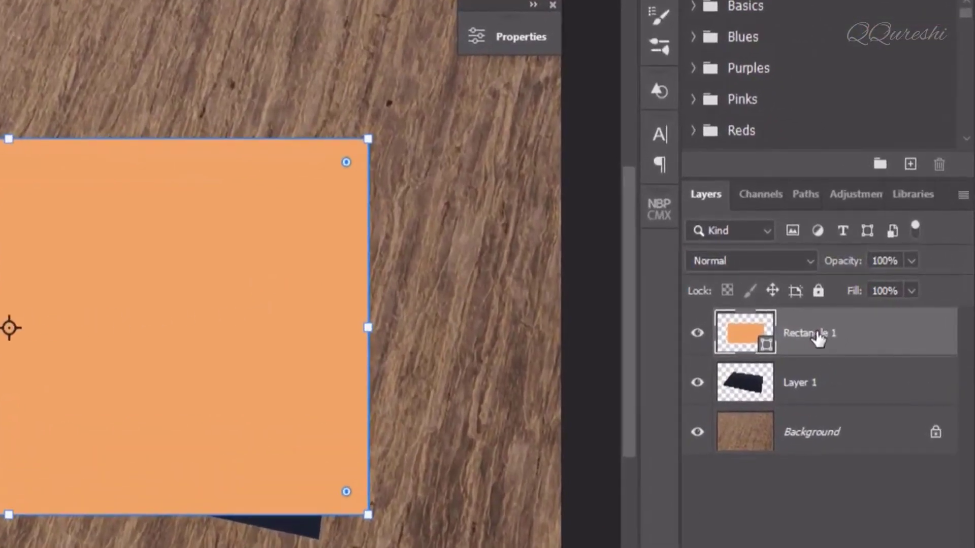
# Convert the orange rectangle layer to a smart object and open its contents
pyautogui.rightClick(817, 337)
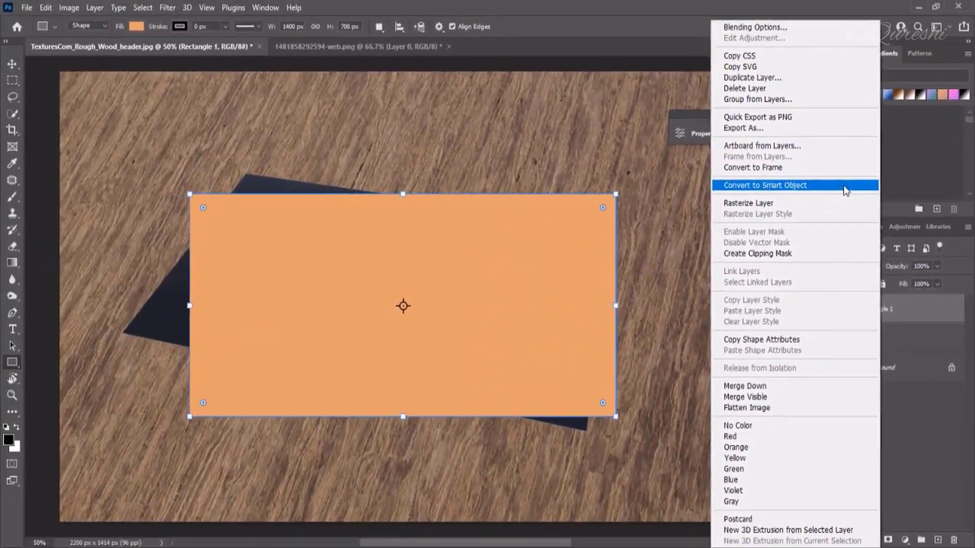
pyautogui.click(752, 124)
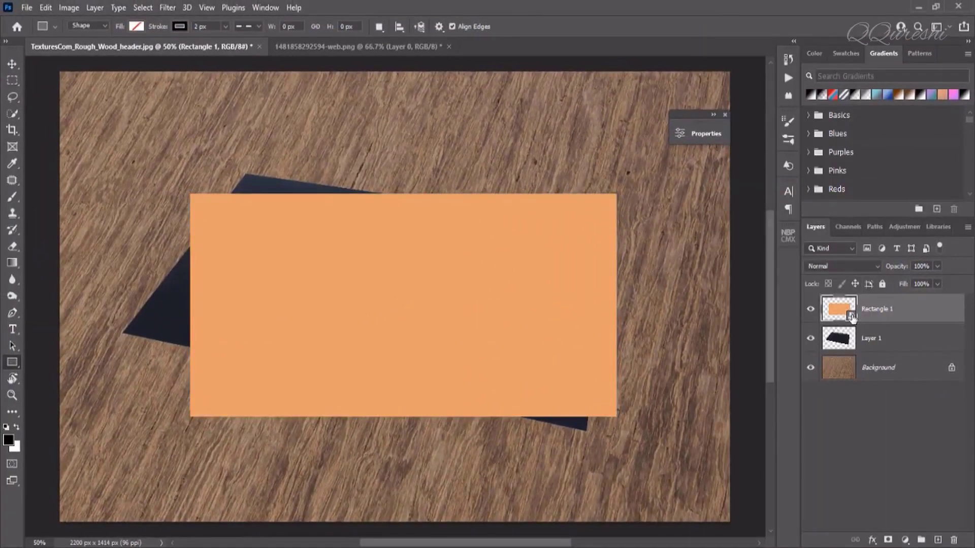
pyautogui.doubleClick(851, 317)
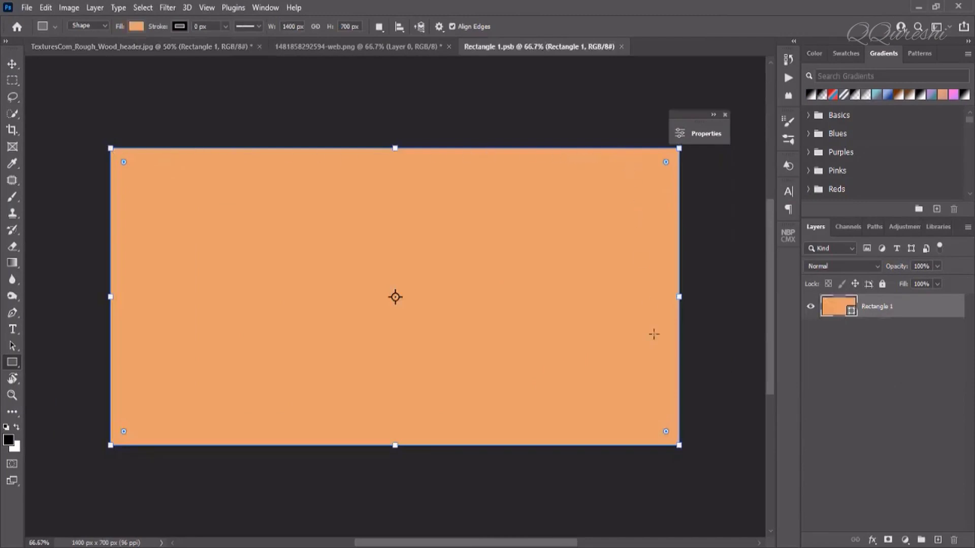
# Copy the PHOTOGRAPHY logo and paste it into the Rectangle 1.psb contents
pyautogui.click(351, 47)
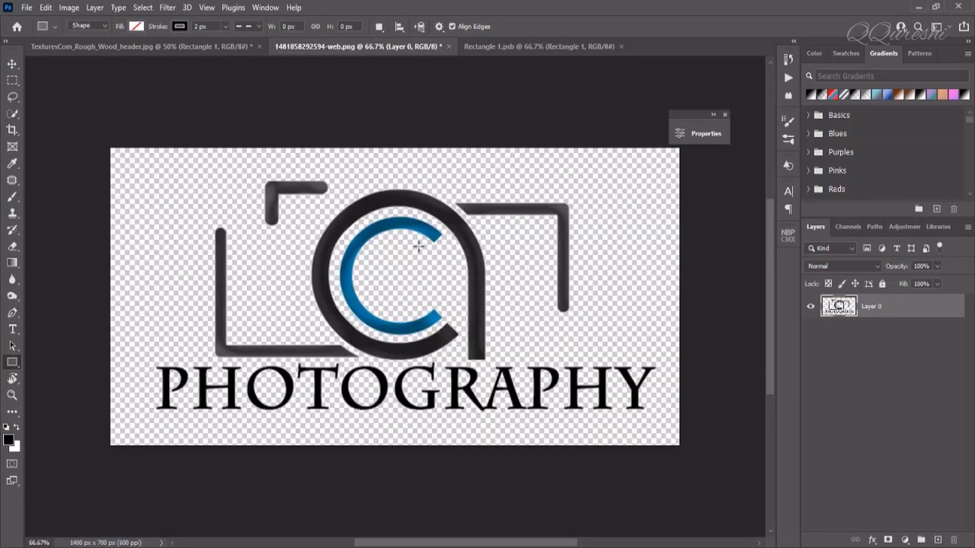
pyautogui.hotkey('ctrl', 'c')
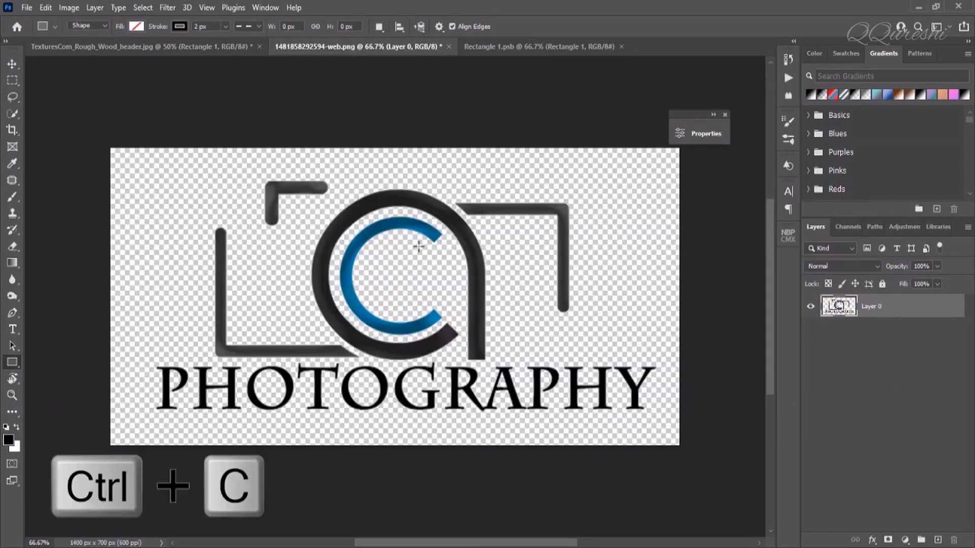
pyautogui.click(52, 8)
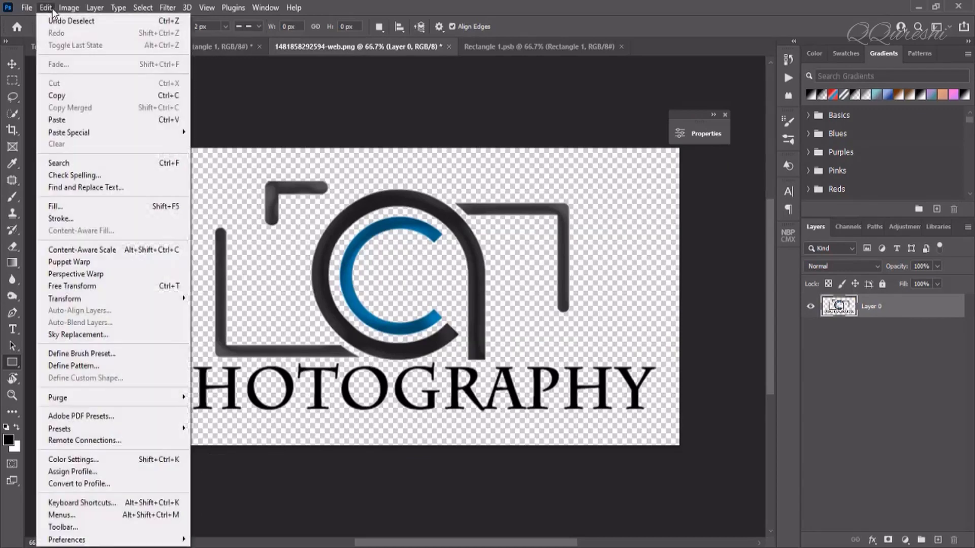
pyautogui.click(57, 95)
pyautogui.click(487, 48)
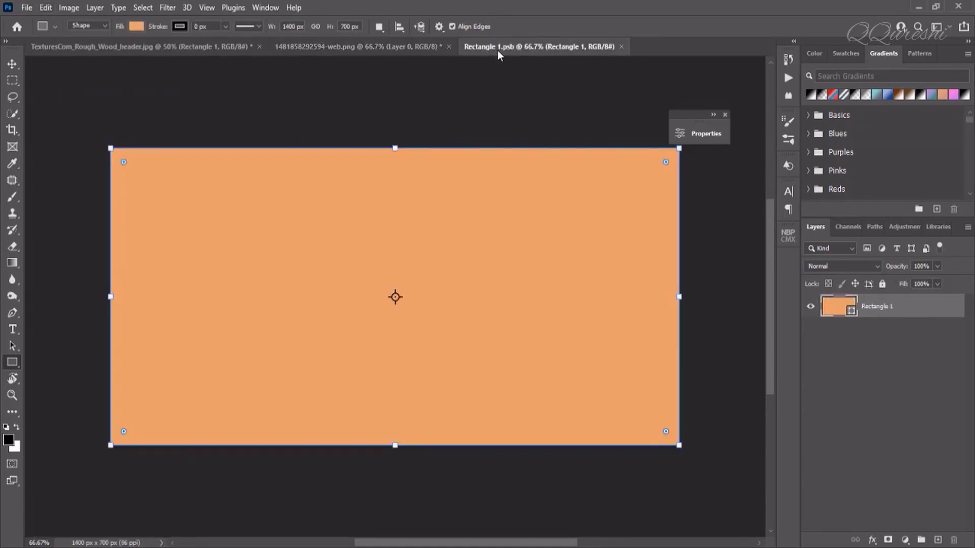
pyautogui.click(46, 7)
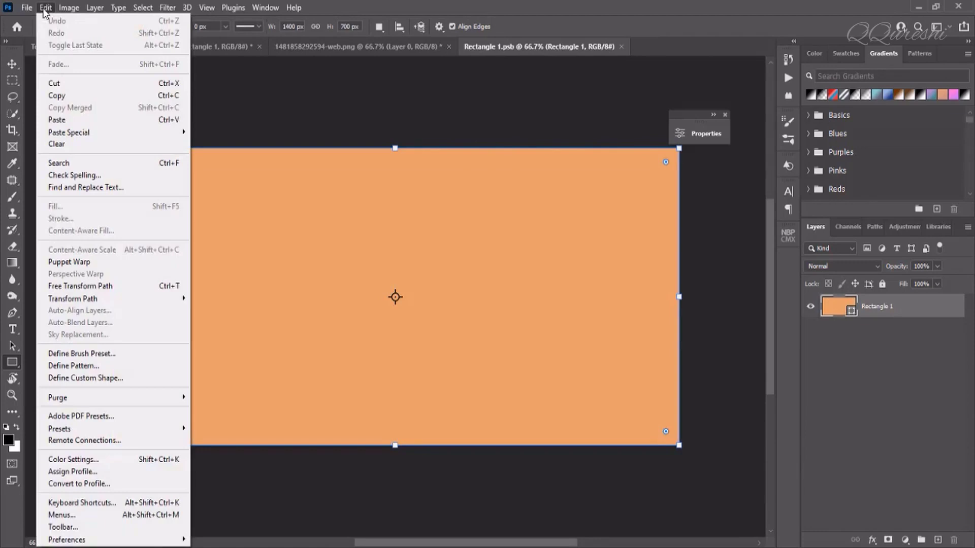
pyautogui.click(55, 120)
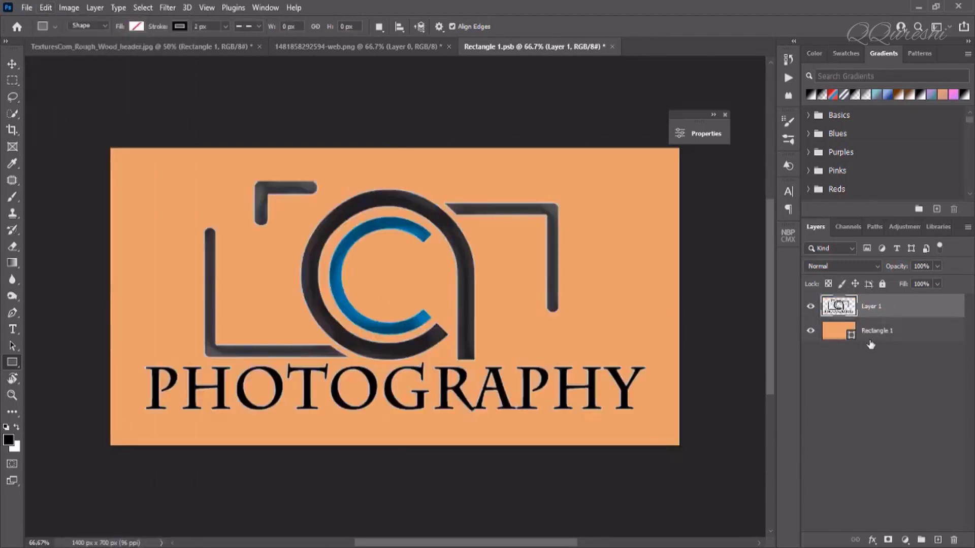
# Position the pasted logo over the orange rectangle, deselect, and return to the wood document
pyautogui.click(851, 338)
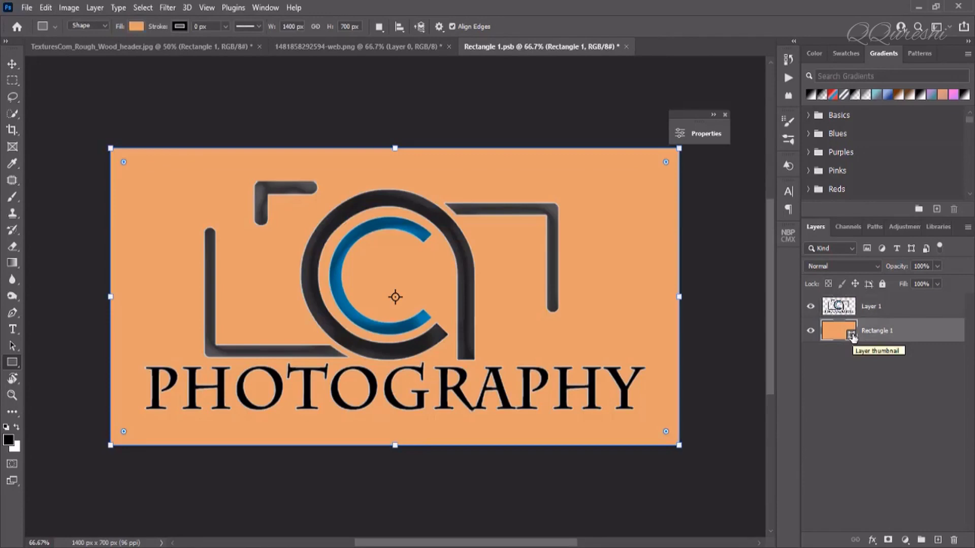
pyautogui.keyDown('ctrl'); pyautogui.click(852, 338); pyautogui.keyUp('ctrl')
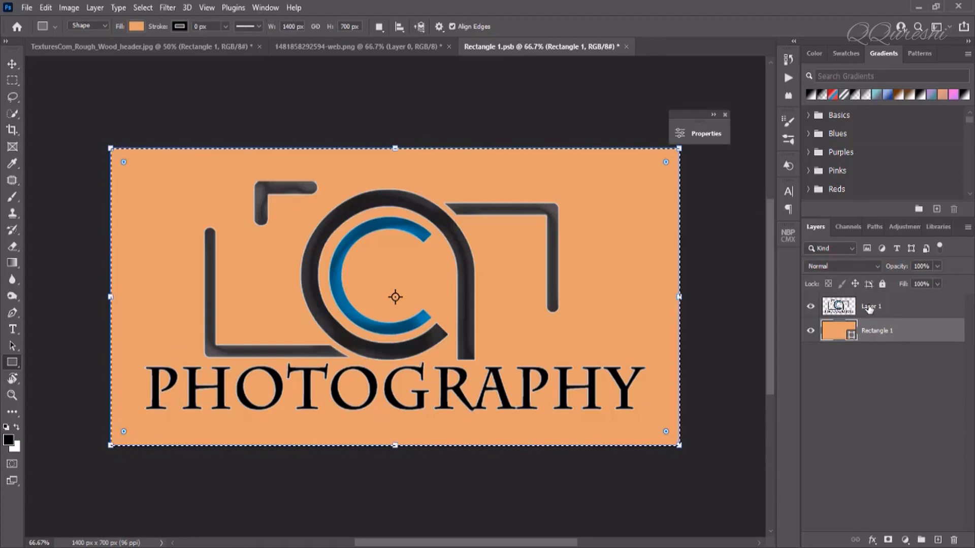
pyautogui.click(869, 307)
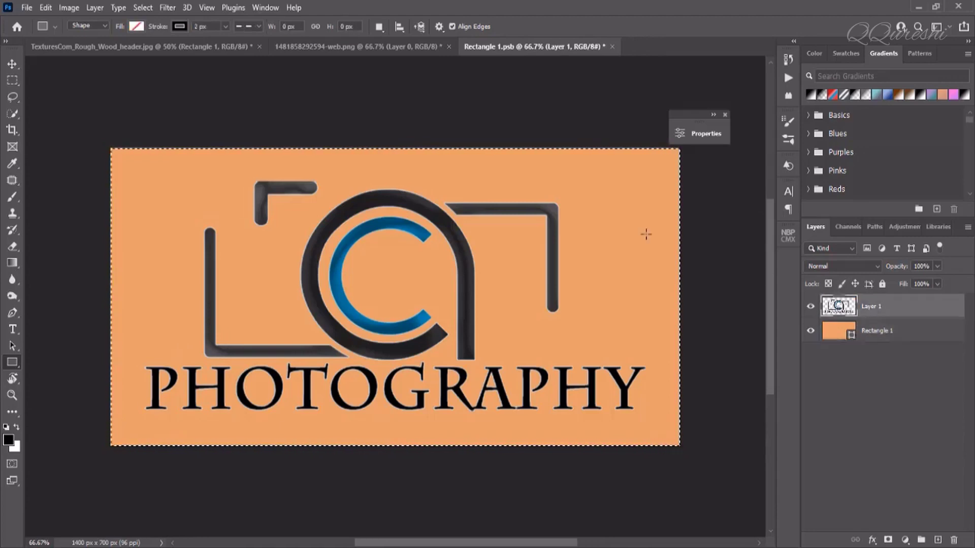
pyautogui.click(12, 65)
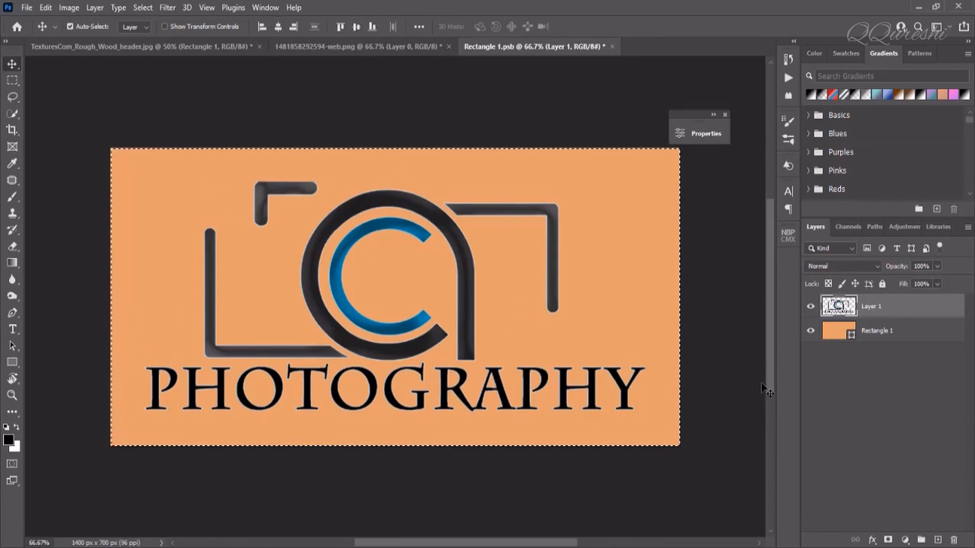
pyautogui.hotkey('ctrl', 'd')
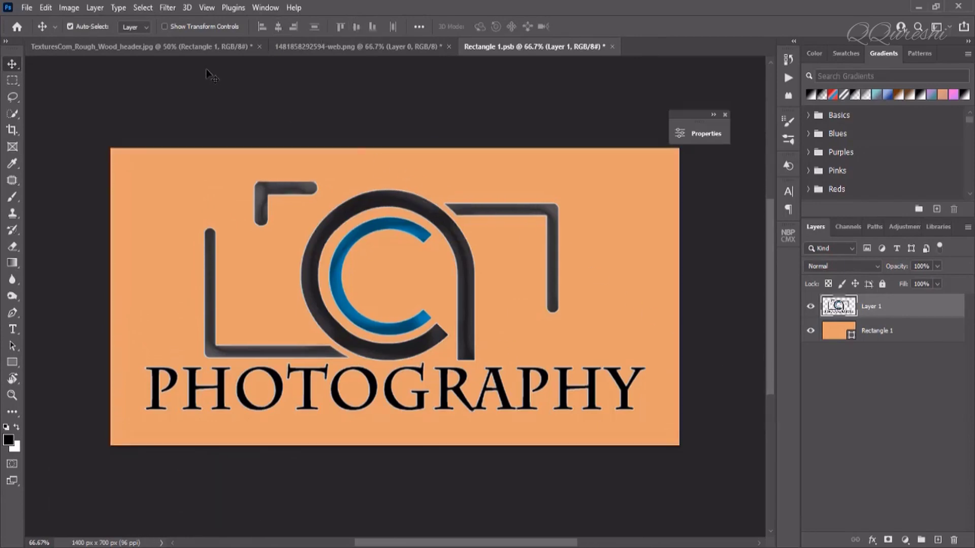
pyautogui.click(195, 46)
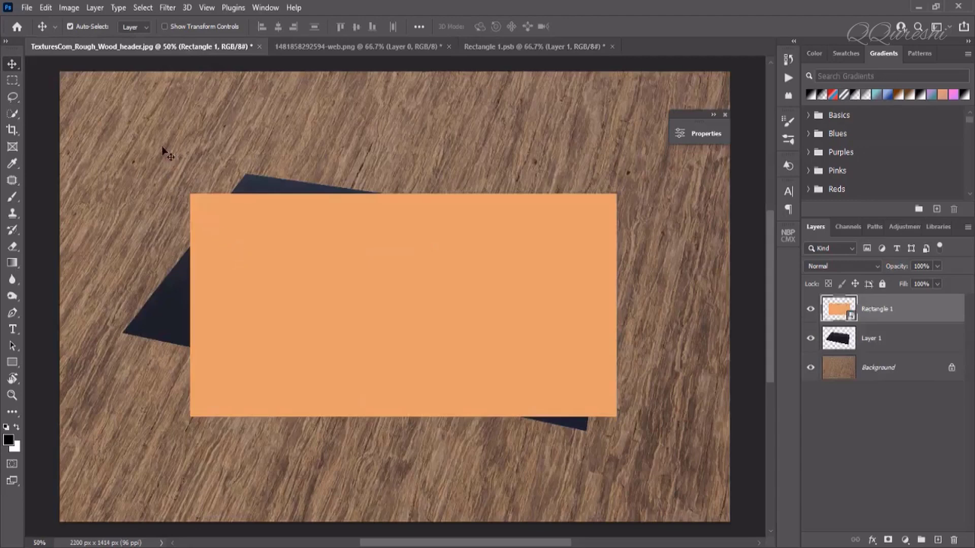
# Distort the orange rectangle so all four corners match the tilted dark card, and commit
pyautogui.click(45, 7)
pyautogui.moveTo(183, 314)
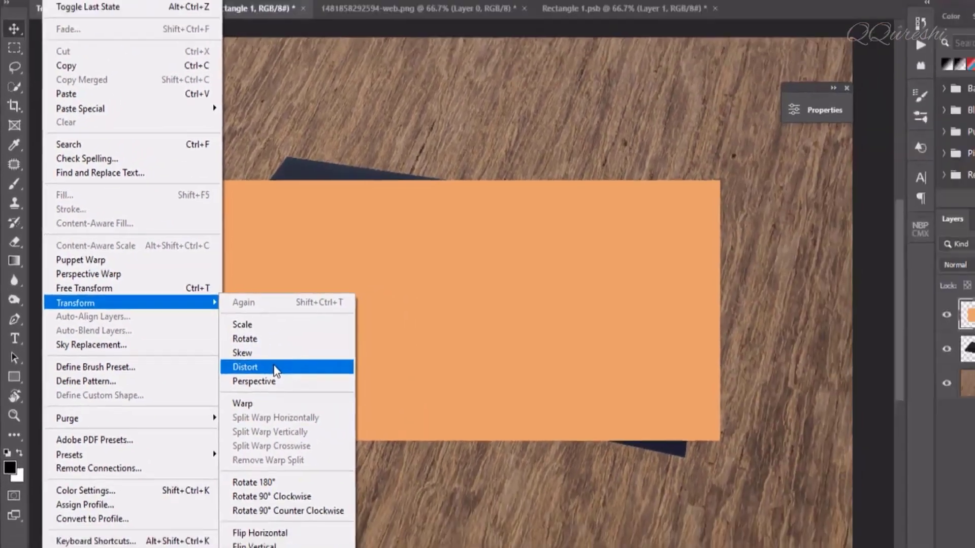
pyautogui.click(384, 406)
pyautogui.moveTo(192, 194); pyautogui.dragTo(244, 179)
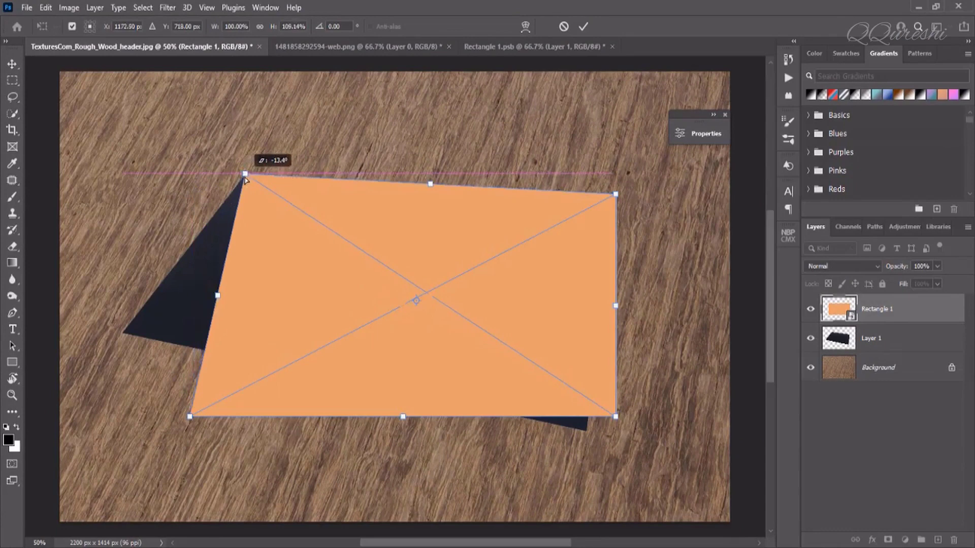
pyautogui.moveTo(190, 416); pyautogui.dragTo(122, 331)
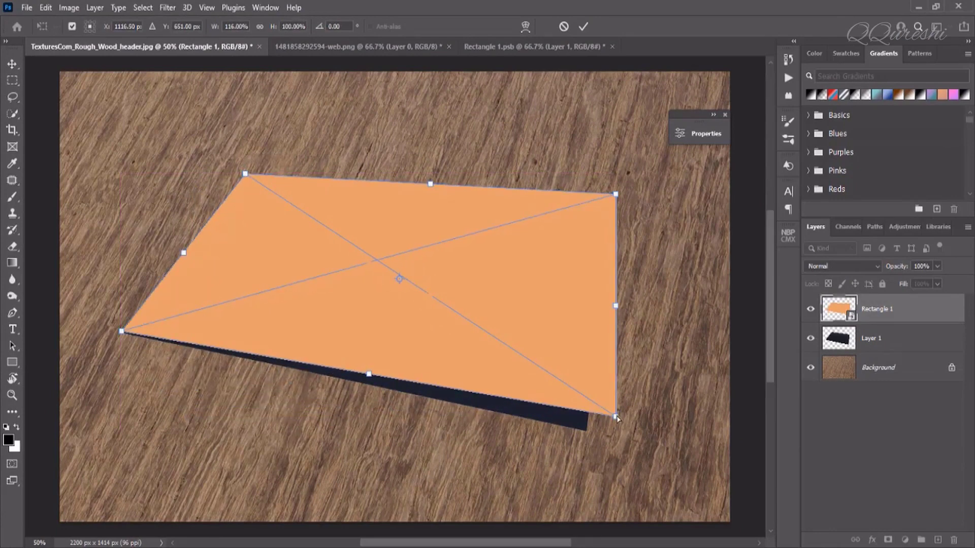
pyautogui.moveTo(616, 417); pyautogui.dragTo(588, 430)
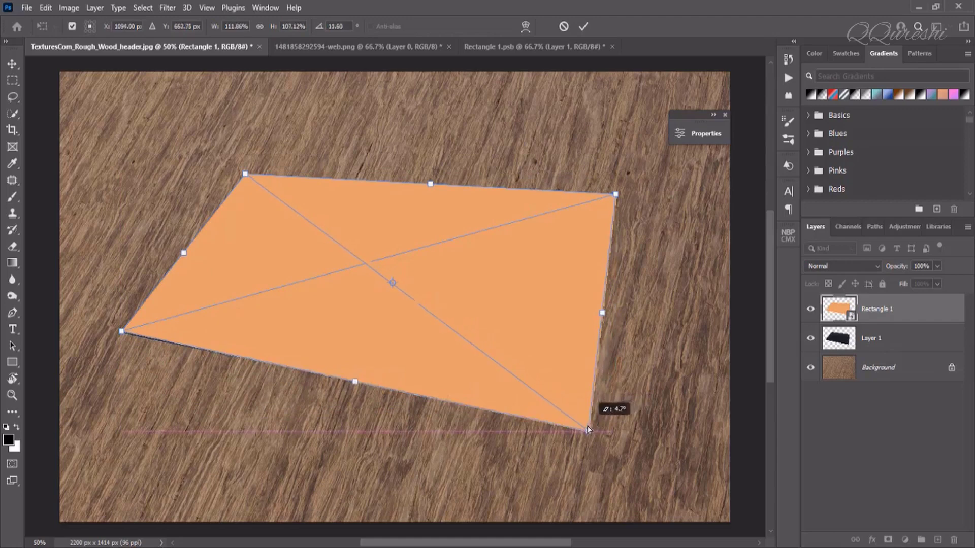
pyautogui.moveTo(616, 195); pyautogui.dragTo(611, 228)
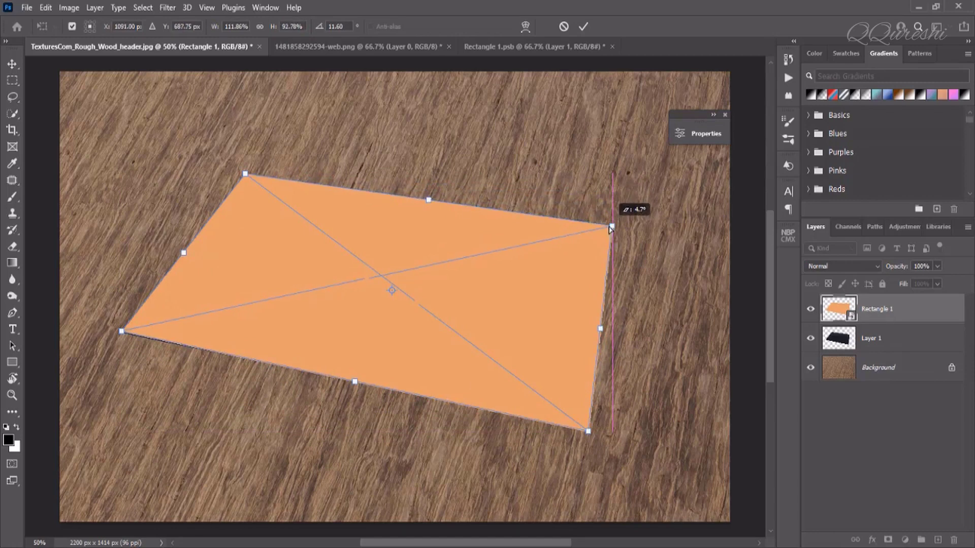
pyautogui.moveTo(610, 228); pyautogui.dragTo(610, 228)
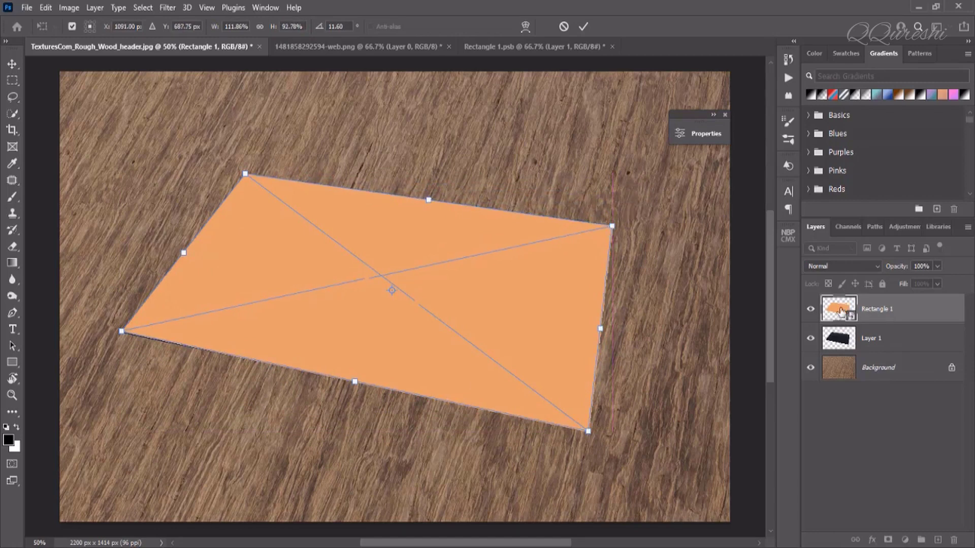
pyautogui.press('Return')
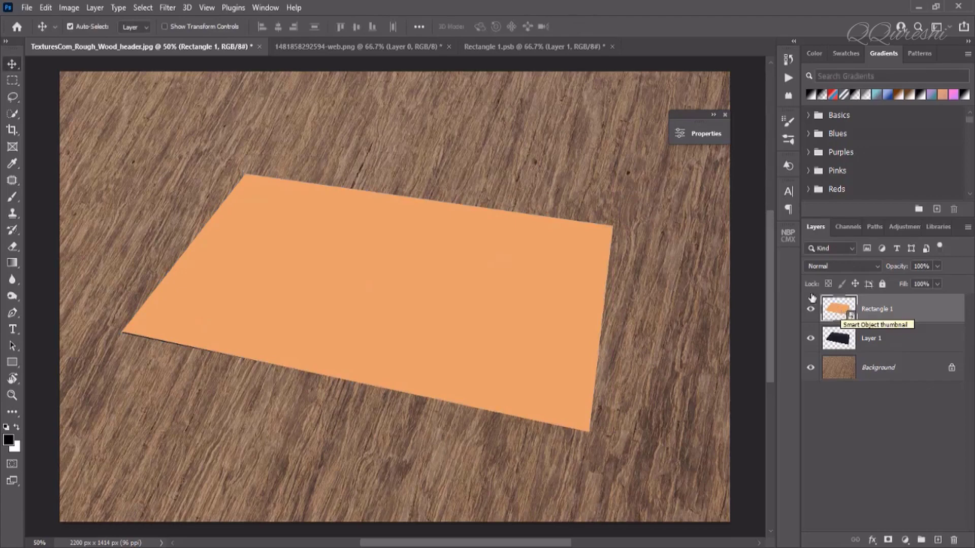
# Toggle the dark card and orange rectangle visibility to compare their alignment
pyautogui.click(810, 338)
pyautogui.click(810, 306)
pyautogui.click(810, 338)
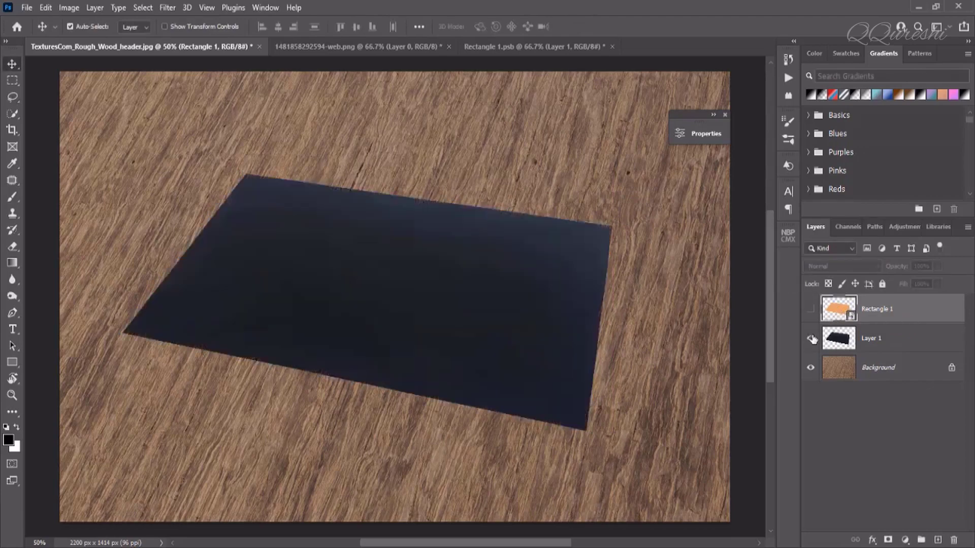
pyautogui.click(833, 338)
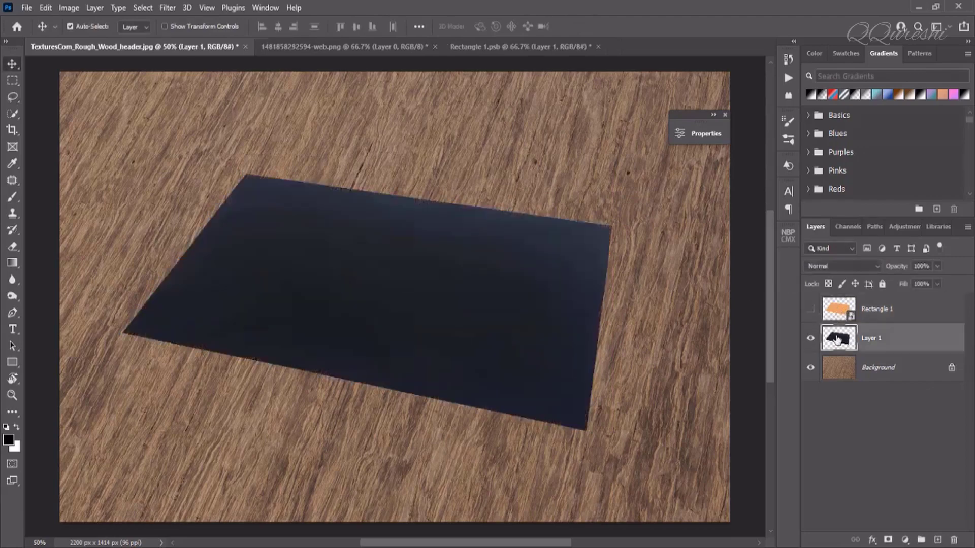
pyautogui.click(810, 338)
pyautogui.click(811, 309)
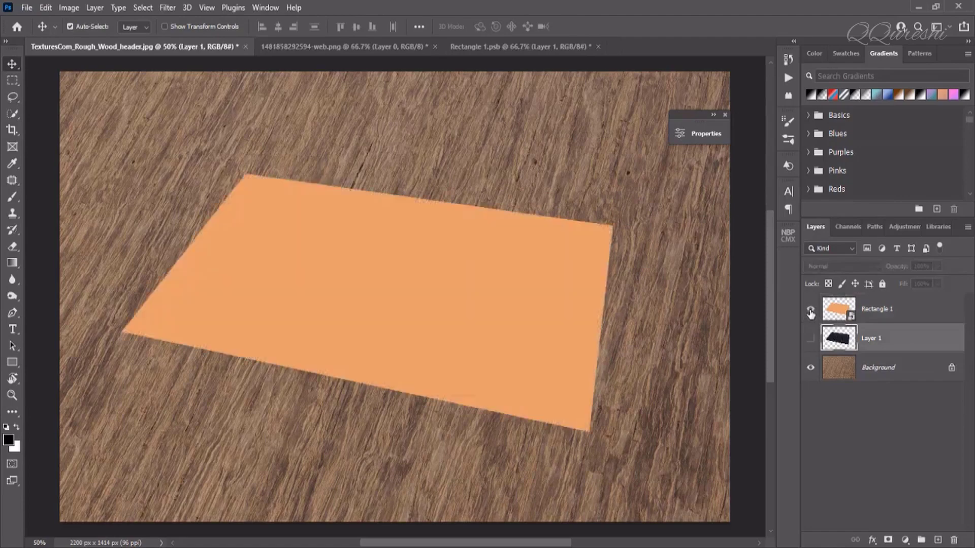
pyautogui.click(833, 311)
# Hide the orange layer inside the smart object, save it, and keep the dark card hidden
pyautogui.click(487, 46)
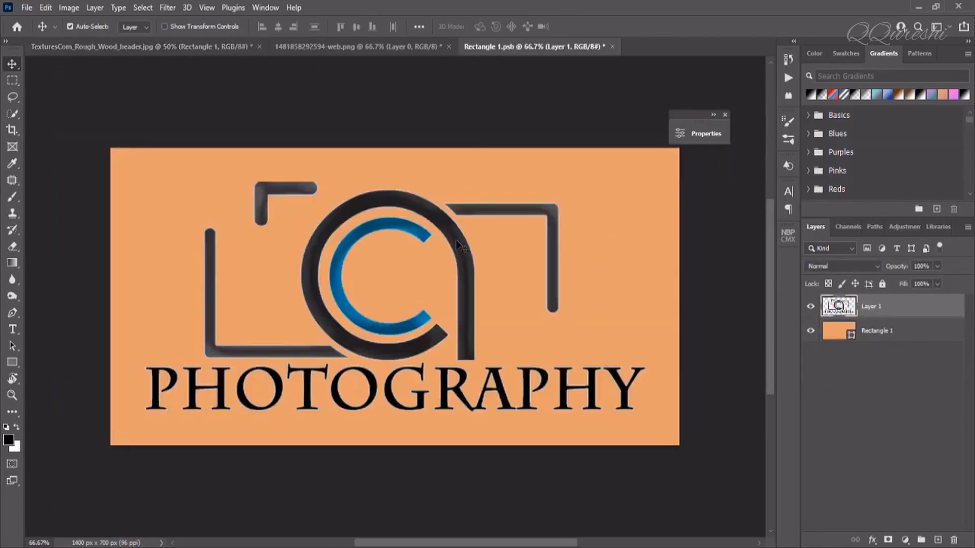
pyautogui.click(811, 332)
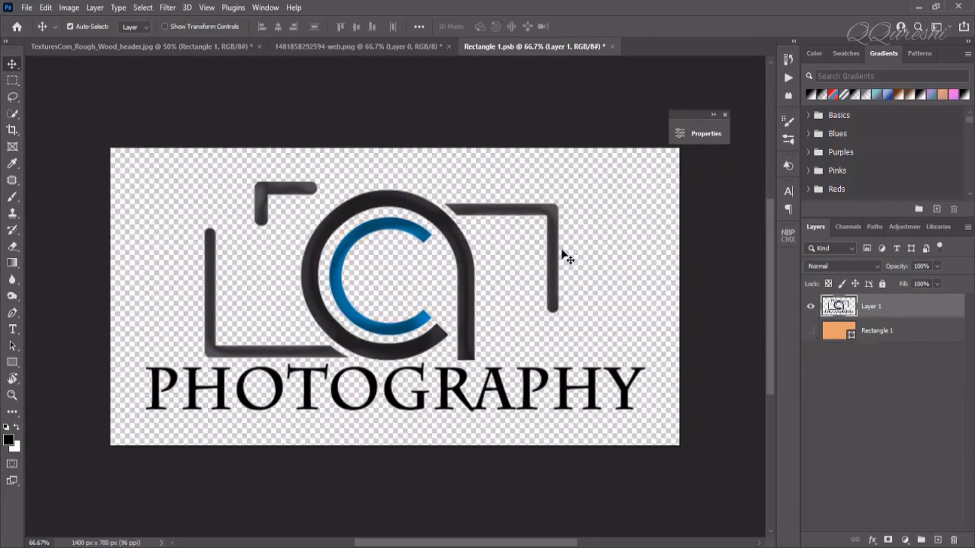
pyautogui.click(26, 6)
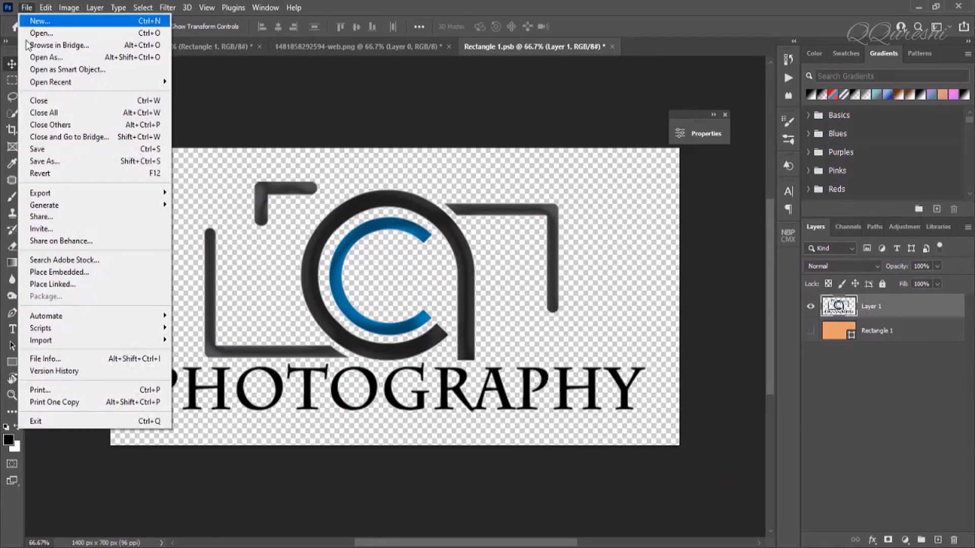
pyautogui.click(36, 149)
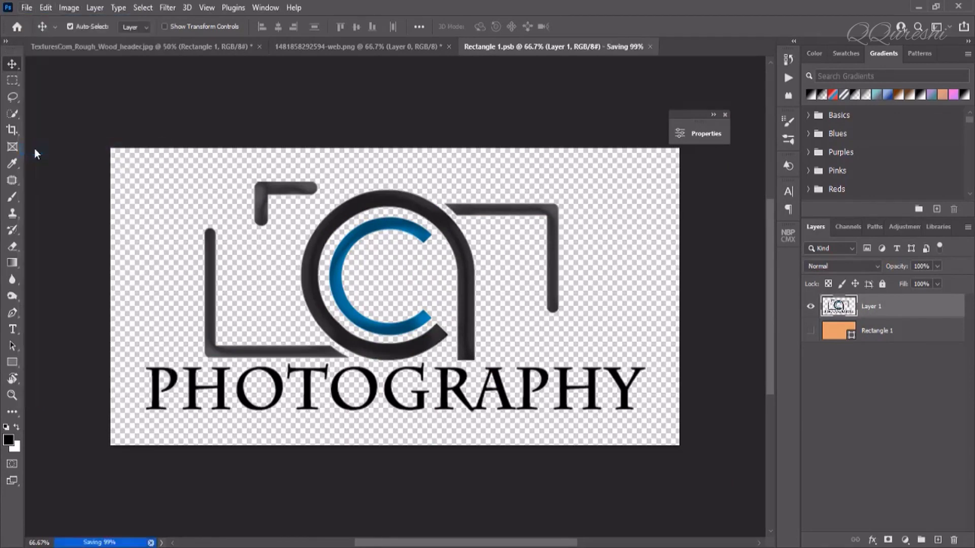
pyautogui.click(91, 47)
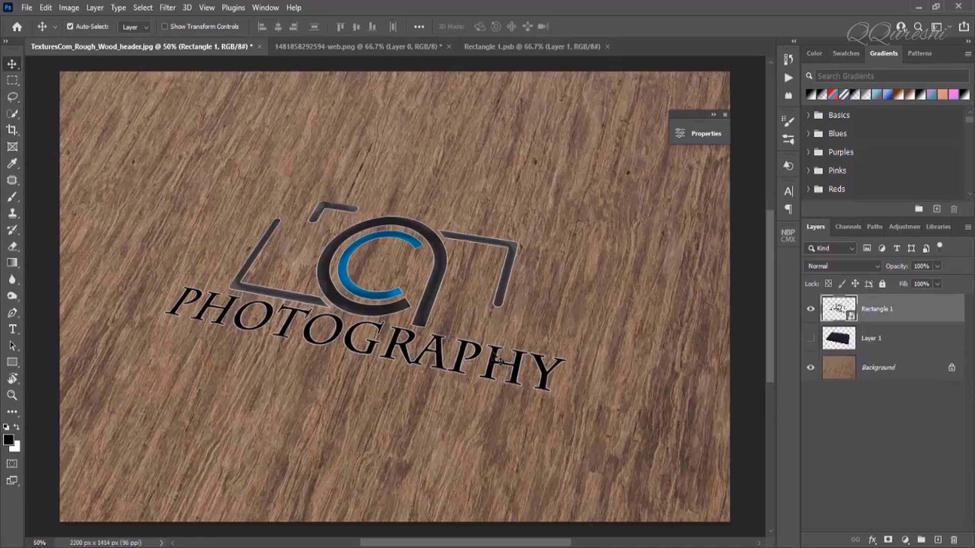
pyautogui.click(810, 339)
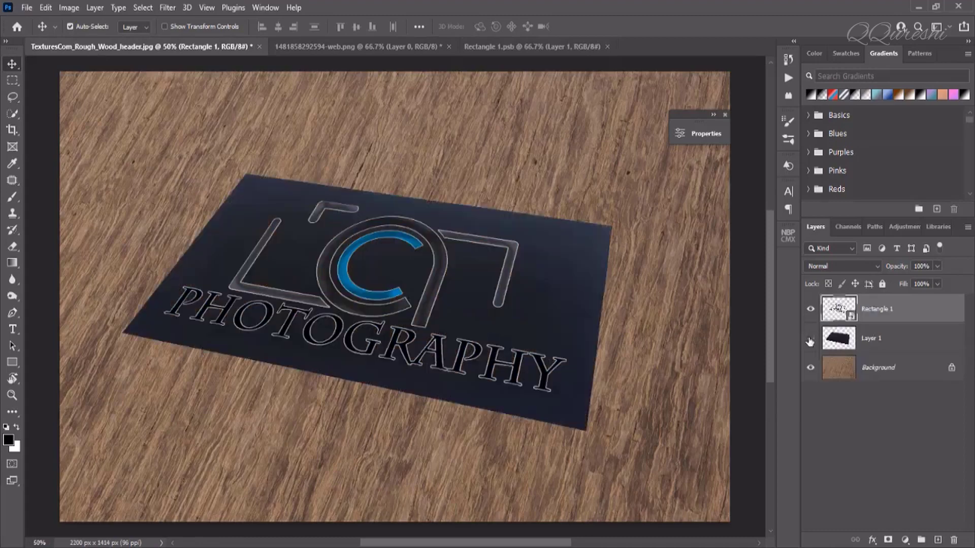
pyautogui.click(811, 338)
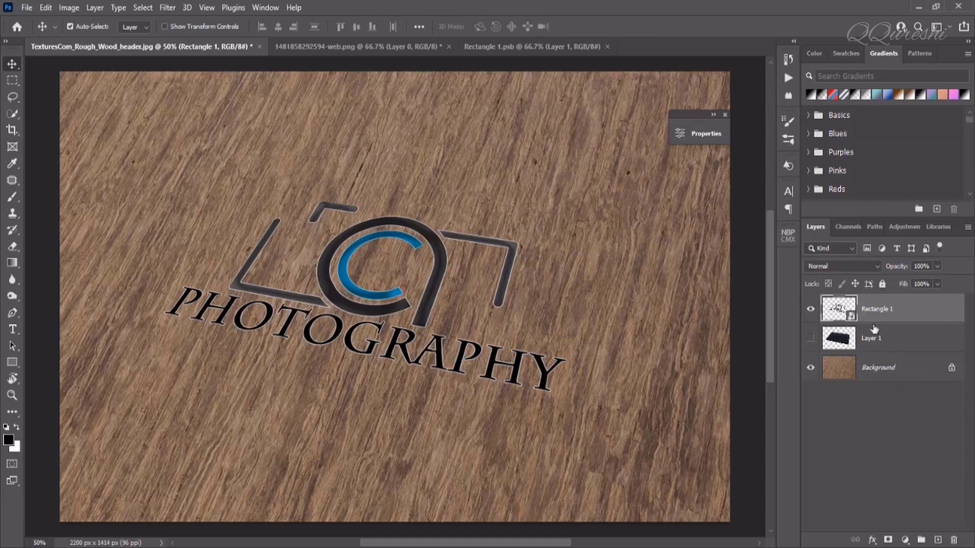
# Lower the logo layer's fill to 0%
pyautogui.click(937, 284)
pyautogui.click(936, 284)
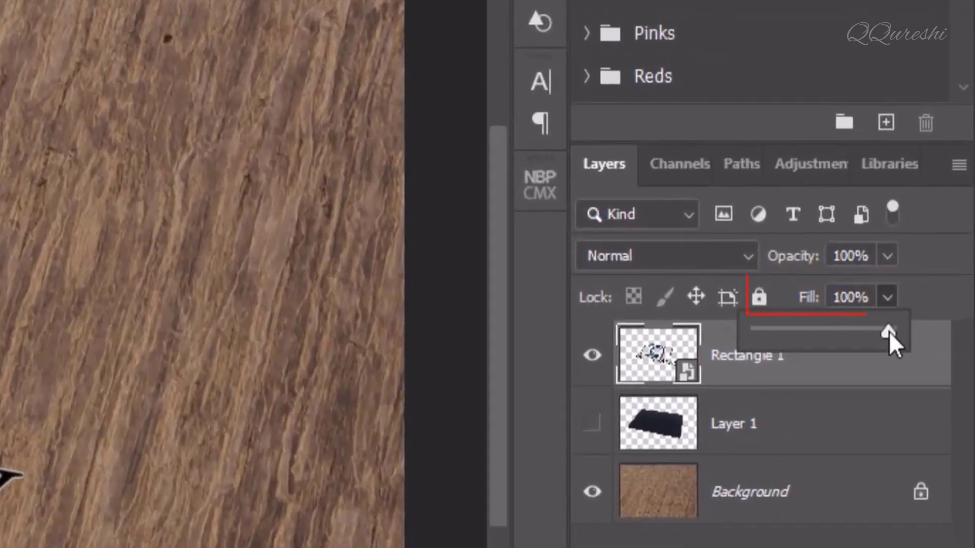
pyautogui.moveTo(889, 331); pyautogui.dragTo(739, 324)
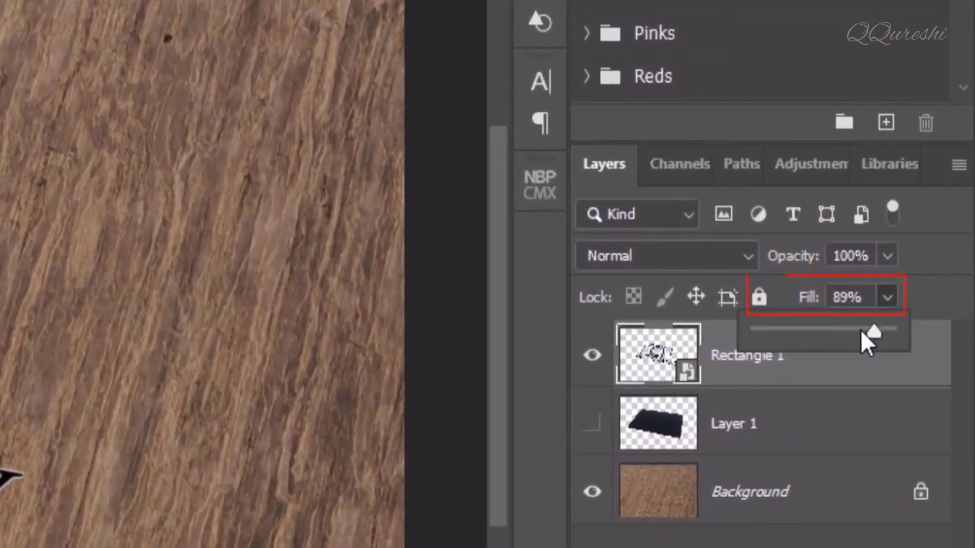
pyautogui.click(740, 325)
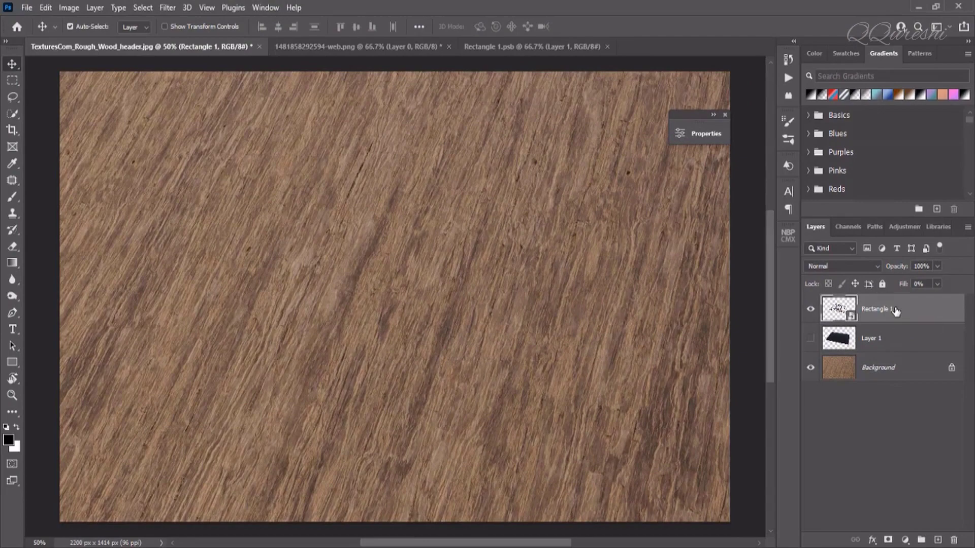
# Make four copies of the logo layer and reselect the original Rectangle 1
pyautogui.hotkey('ctrl', 'j')
pyautogui.hotkey('ctrl', 'j')
pyautogui.hotkey('ctrl', 'j')
pyautogui.hotkey('ctrl', 'j')
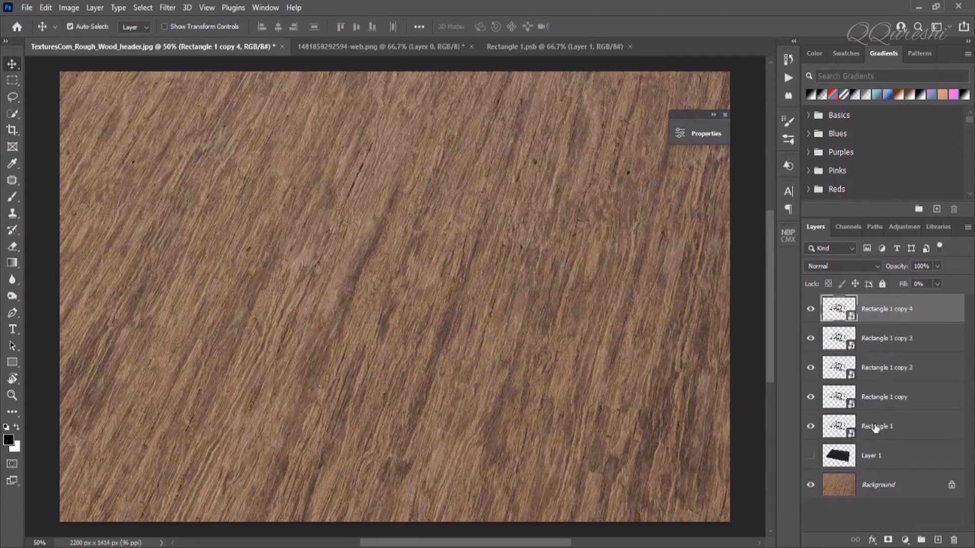
pyautogui.click(875, 428)
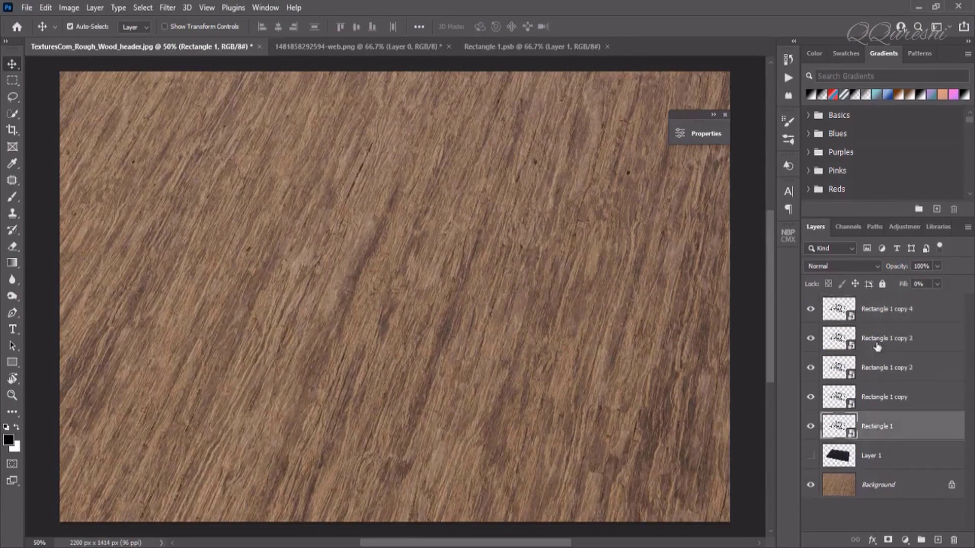
pyautogui.click(882, 319)
pyautogui.click(884, 428)
# Open Rectangle 1's blending options and enable Bevel & Emboss
pyautogui.rightClick(910, 430)
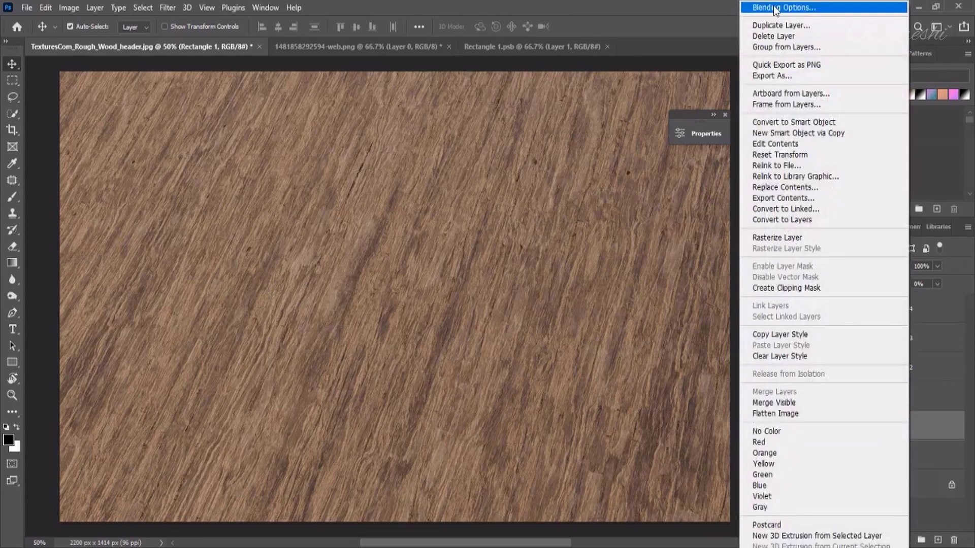
pyautogui.click(920, 427)
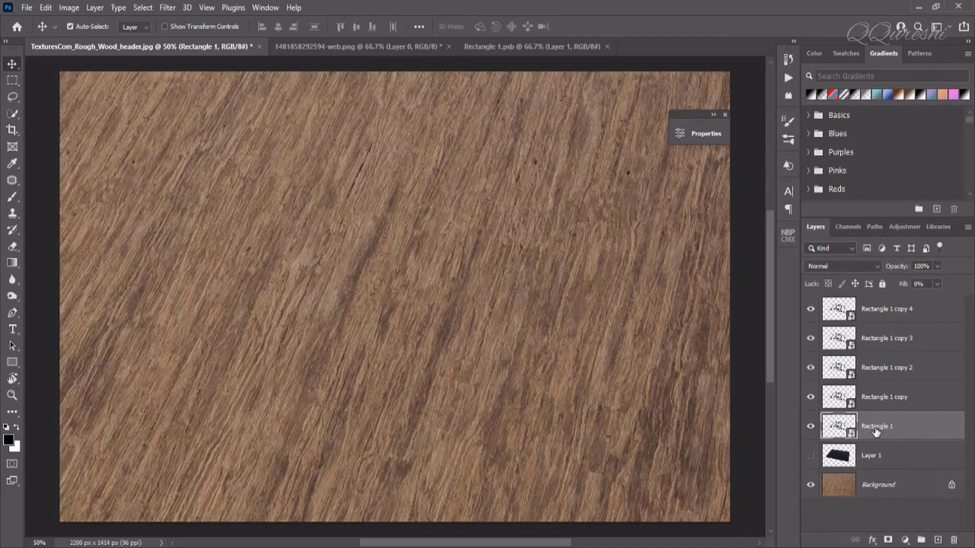
pyautogui.rightClick(914, 430)
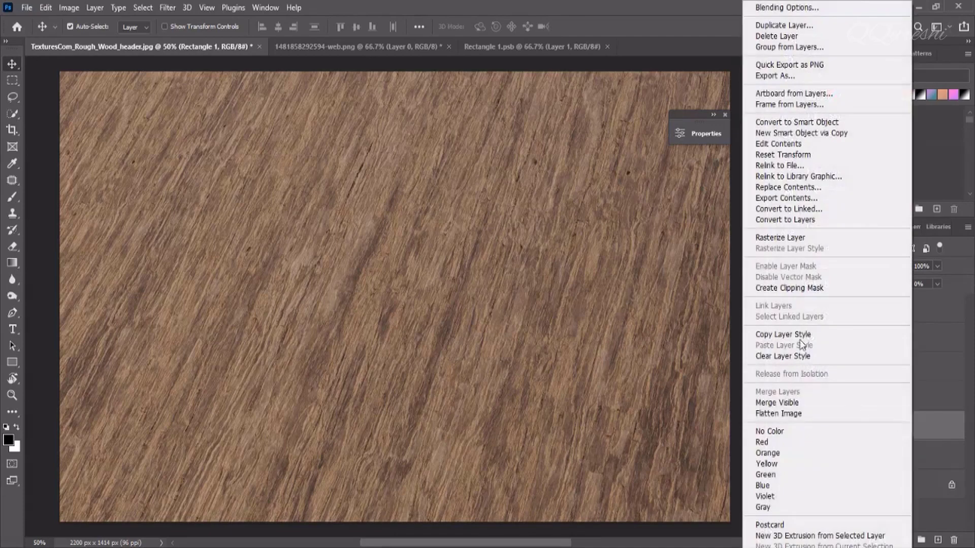
pyautogui.click(758, 7)
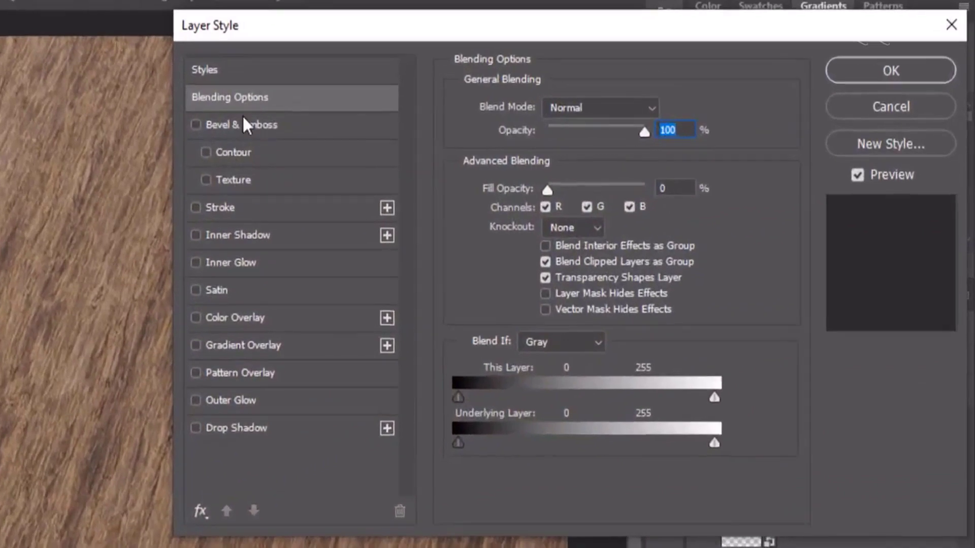
pyautogui.click(236, 125)
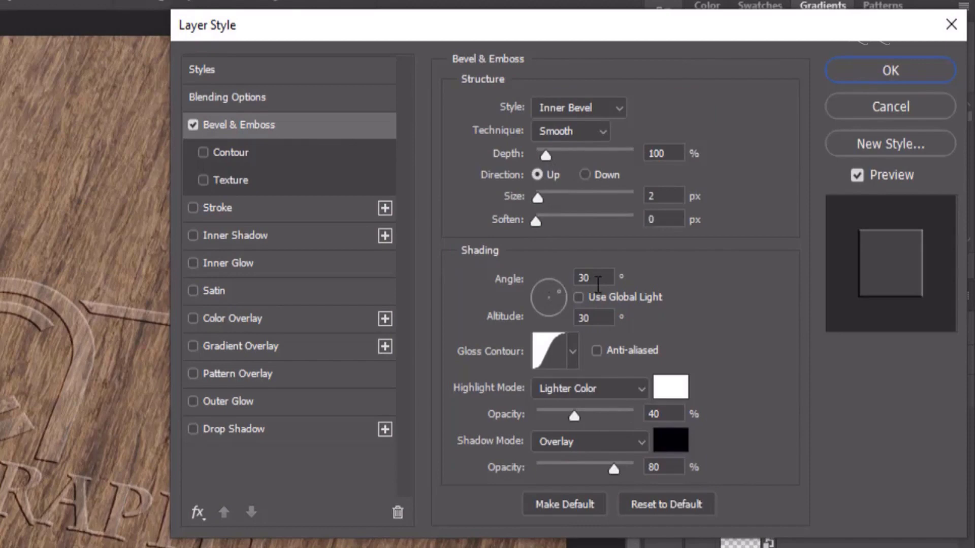
# Set the Bevel & Emboss gloss contour to the Gaussian preset
pyautogui.click(572, 354)
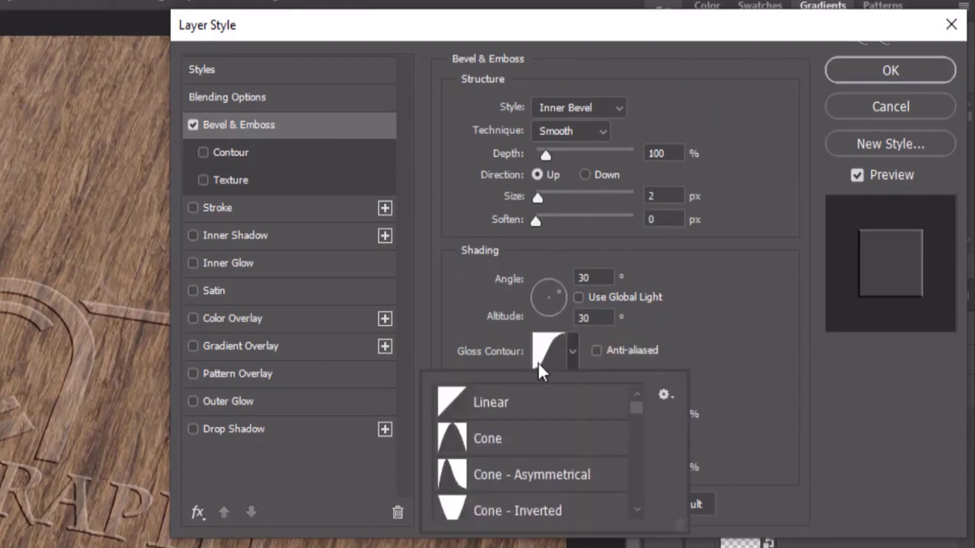
pyautogui.scroll(-1, 500, 459)
pyautogui.scroll(-1, 500, 459)
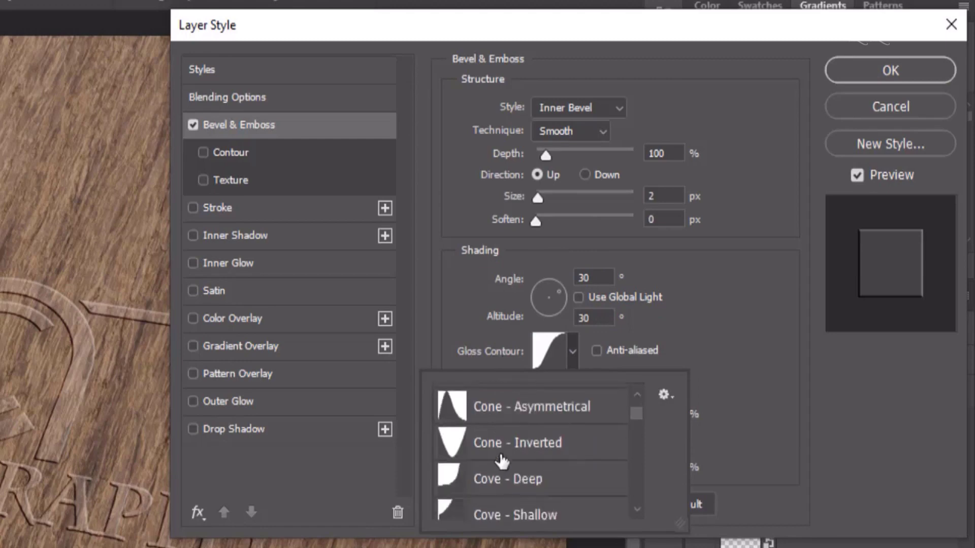
pyautogui.scroll(-1, 500, 460)
pyautogui.scroll(-1, 502, 461)
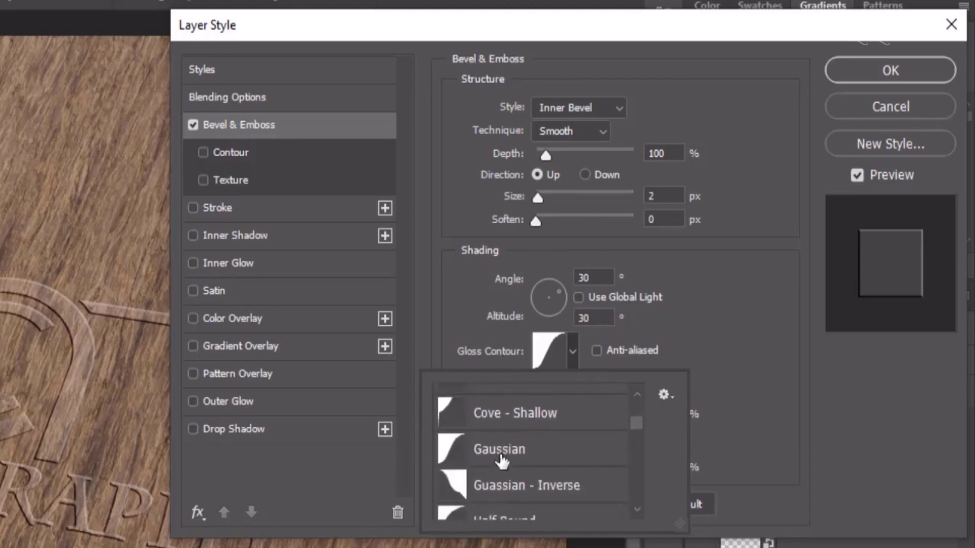
pyautogui.click(501, 460)
pyautogui.click(730, 342)
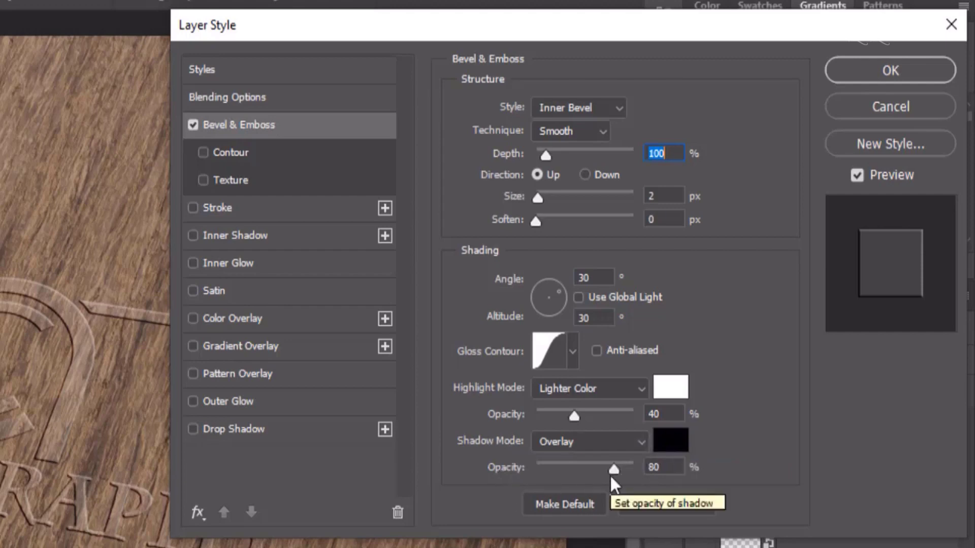
pyautogui.click(235, 240)
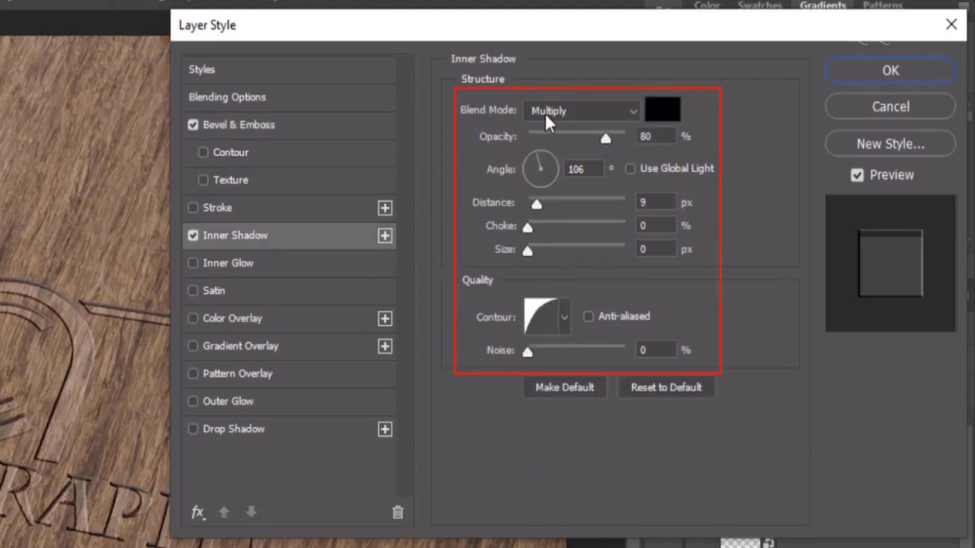
# Give the inner shadow a black colour, 1 px distance and an anti-aliased contour
pyautogui.click(658, 113)
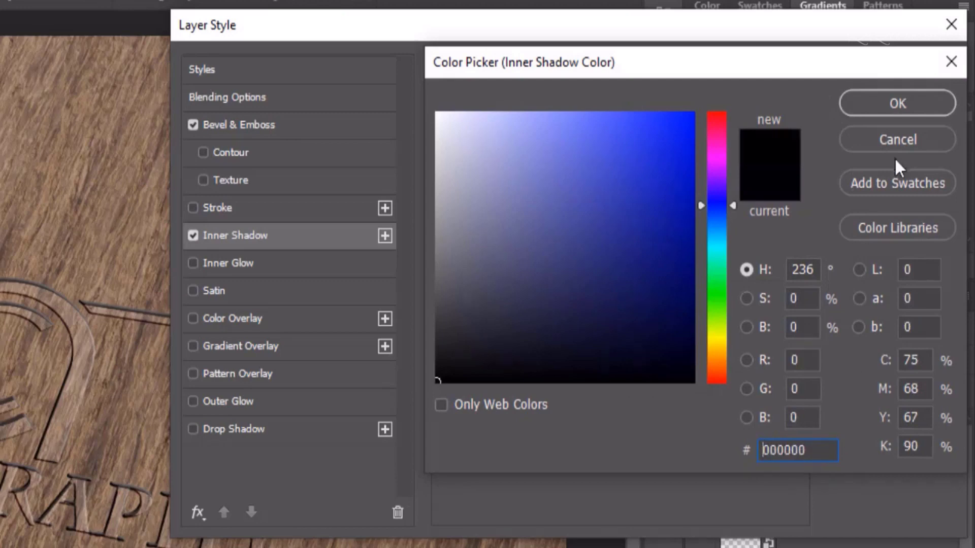
pyautogui.click(892, 103)
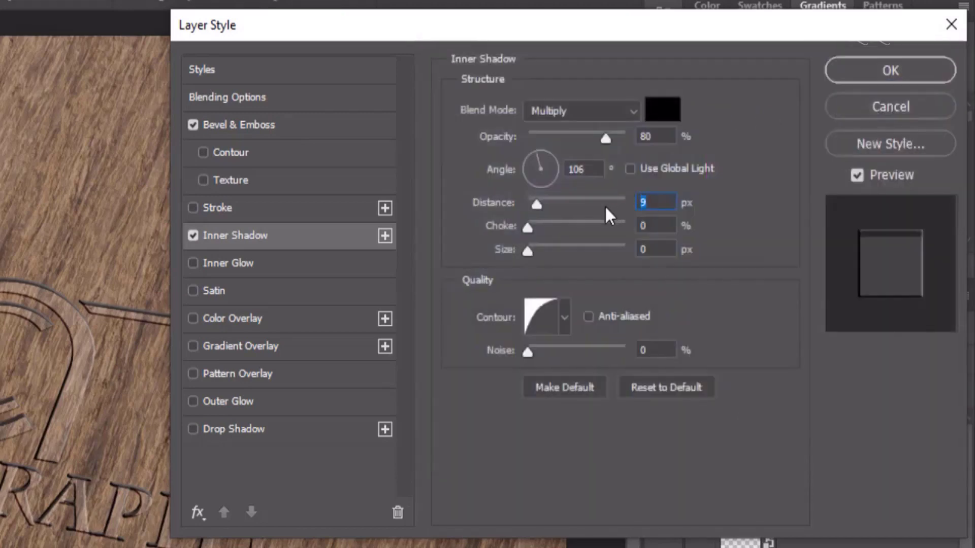
pyautogui.write('1')
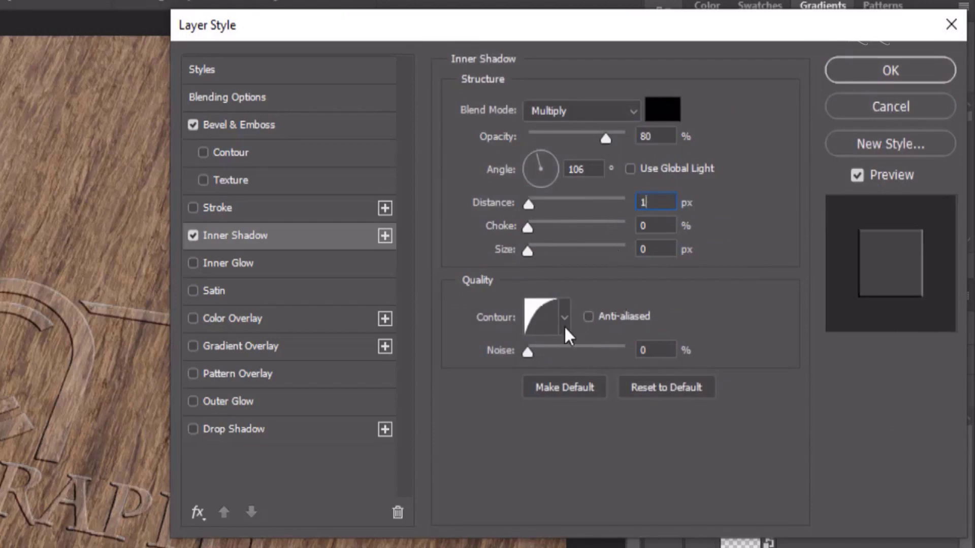
pyautogui.click(565, 325)
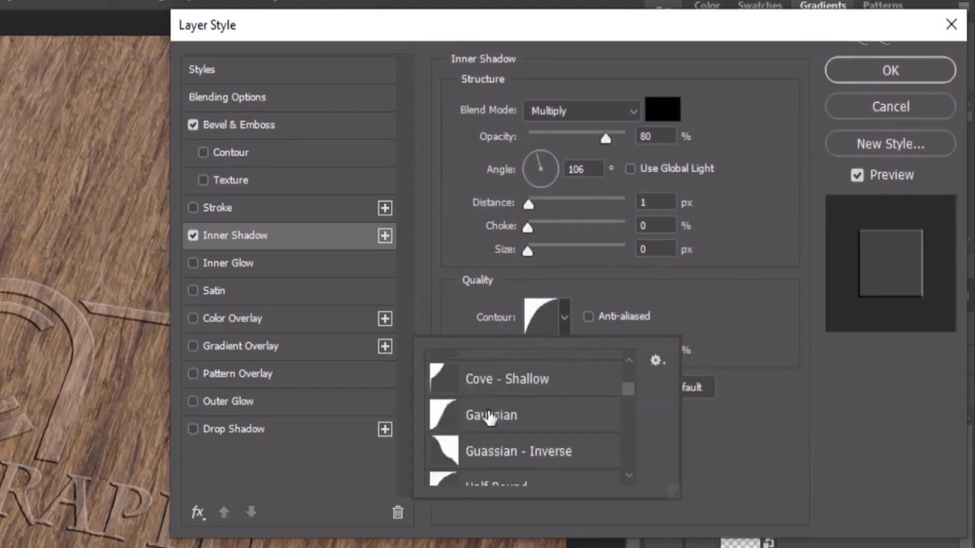
pyautogui.scroll(-2, 489, 418)
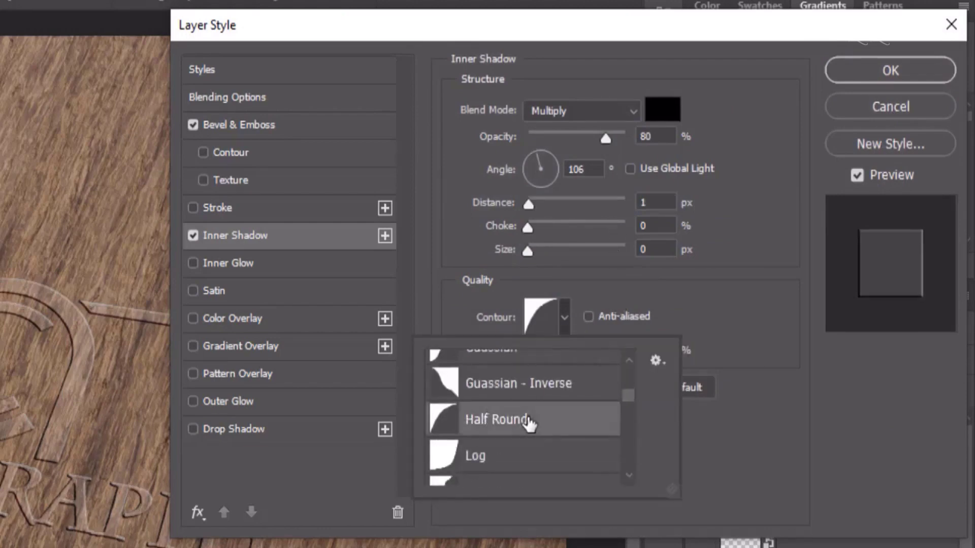
pyautogui.click(692, 289)
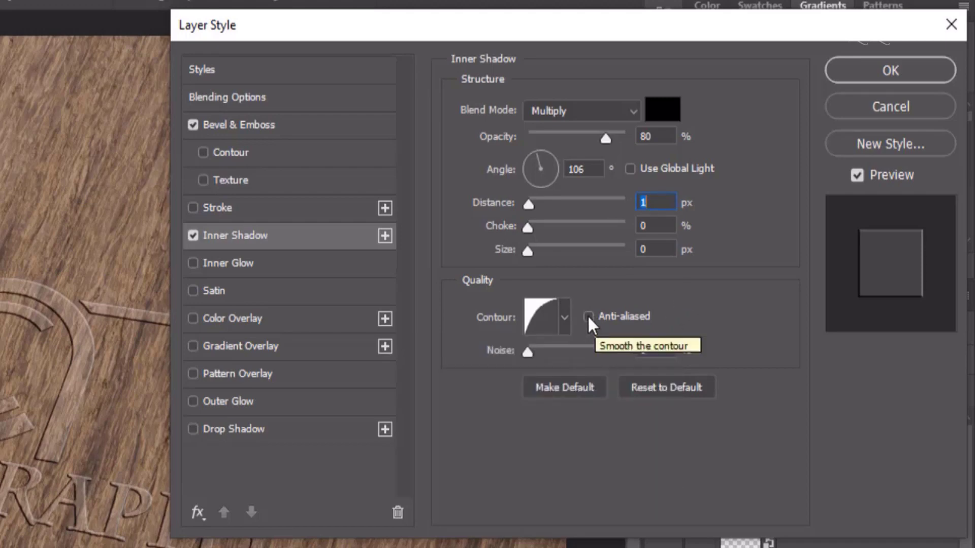
pyautogui.click(588, 317)
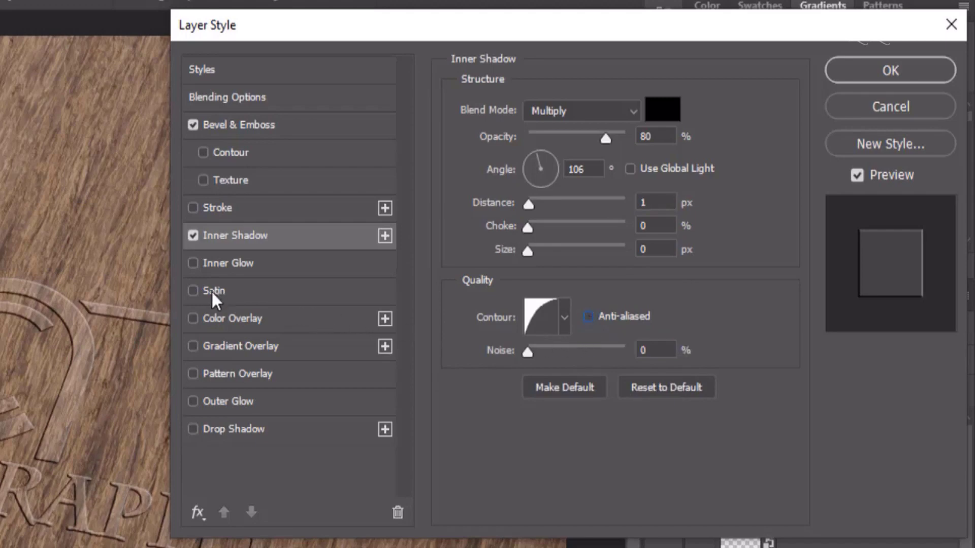
pyautogui.click(193, 291)
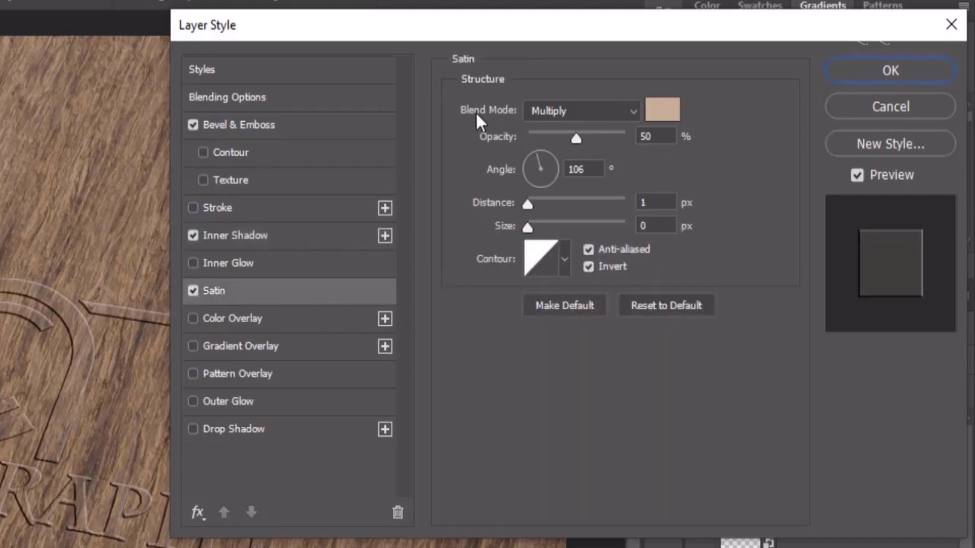
# Colour the satin effect with a light wood tone (cdb198) sampled from the canvas
pyautogui.click(664, 115)
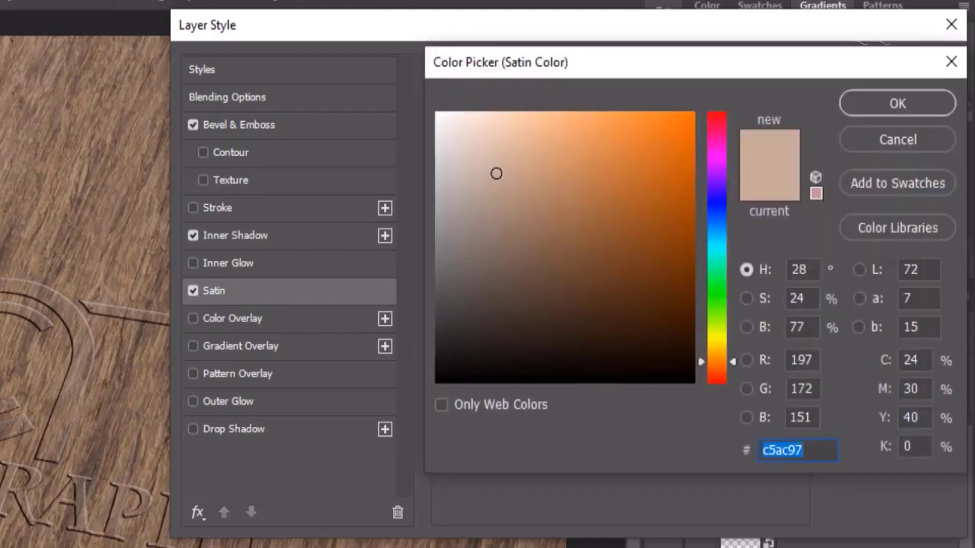
pyautogui.click(4, 187)
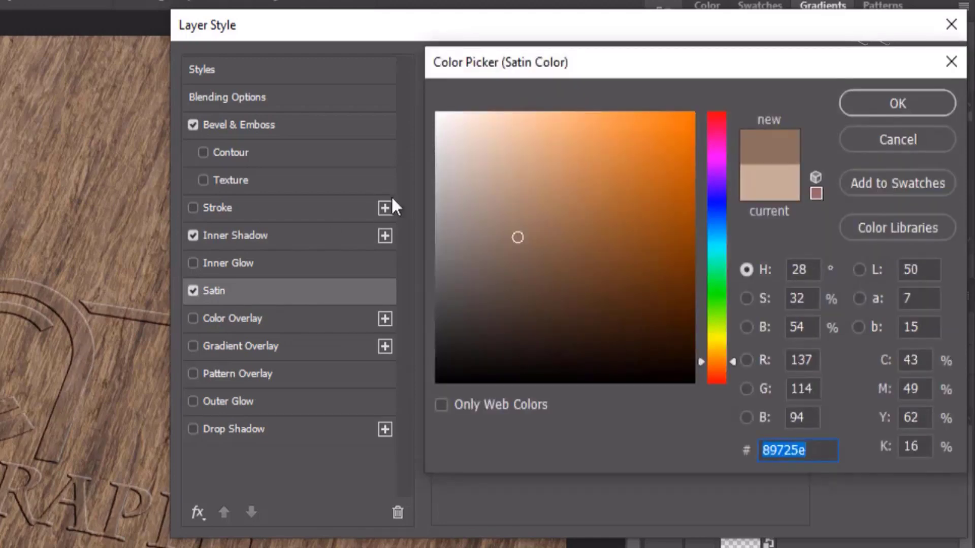
pyautogui.click(505, 166)
pyautogui.moveTo(506, 165); pyautogui.dragTo(502, 165)
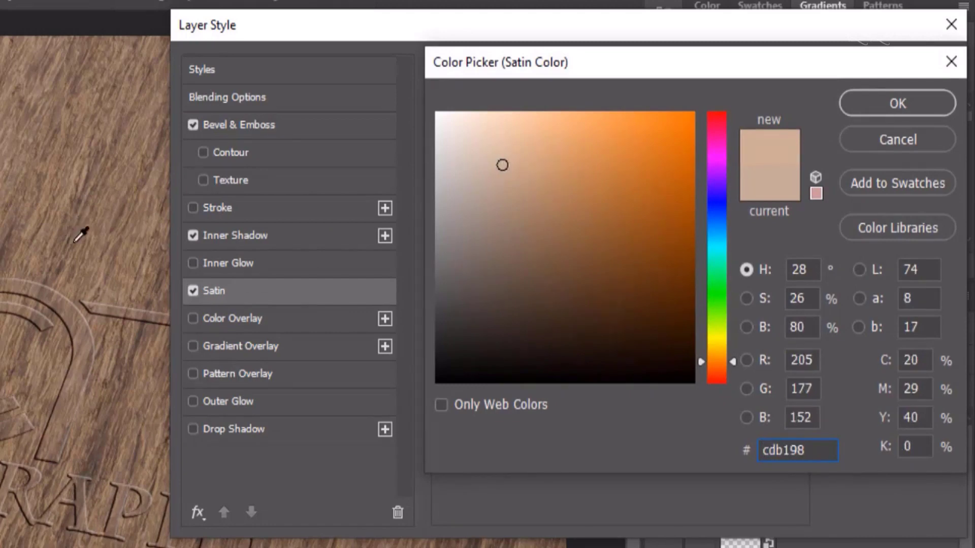
pyautogui.click(864, 104)
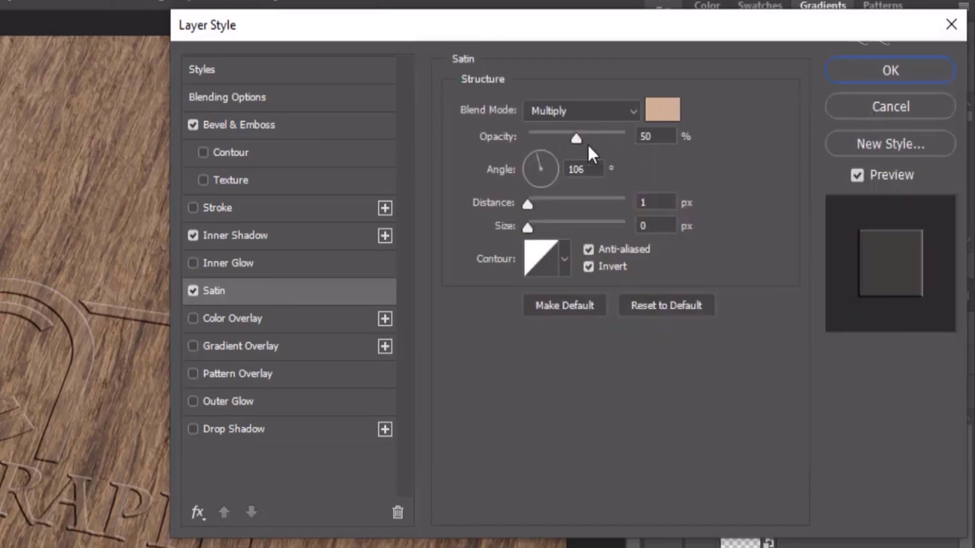
# Set the satin angle to 106° and toggle its contour anti-aliasing
pyautogui.doubleClick(579, 169)
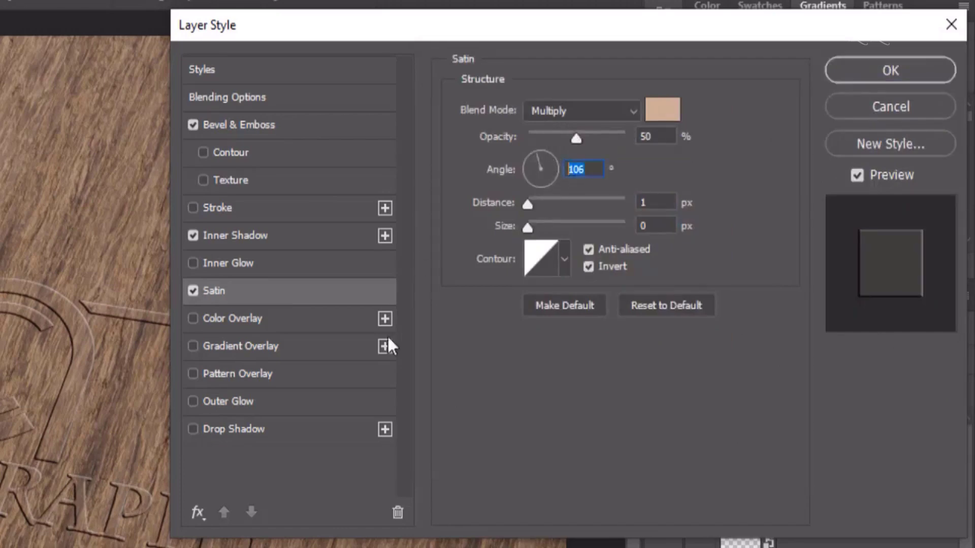
pyautogui.write('106')
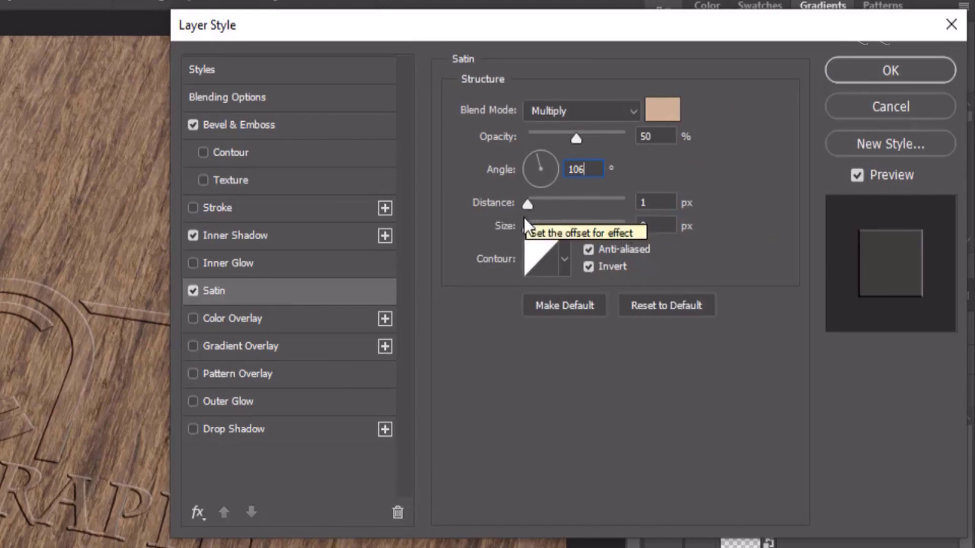
pyautogui.click(565, 261)
pyautogui.click(567, 262)
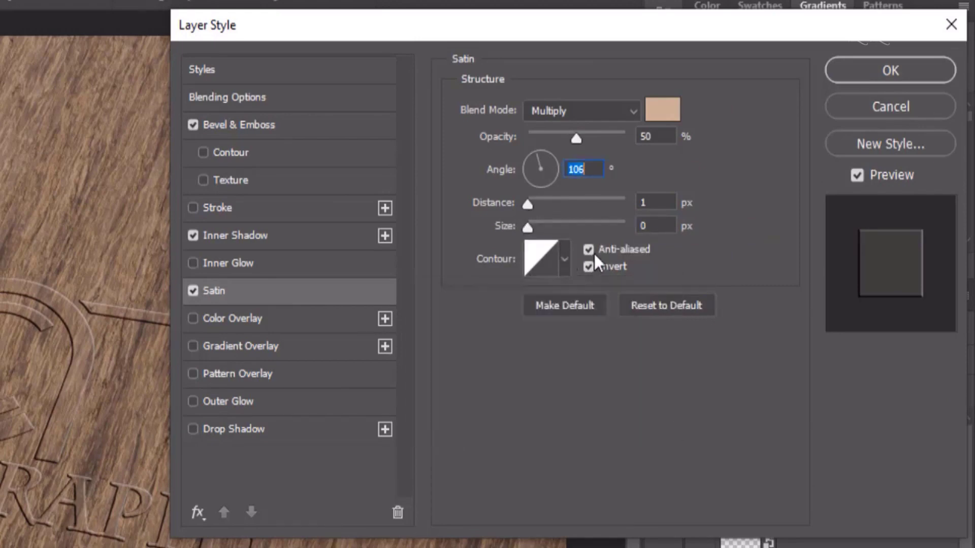
pyautogui.click(592, 252)
pyautogui.click(218, 432)
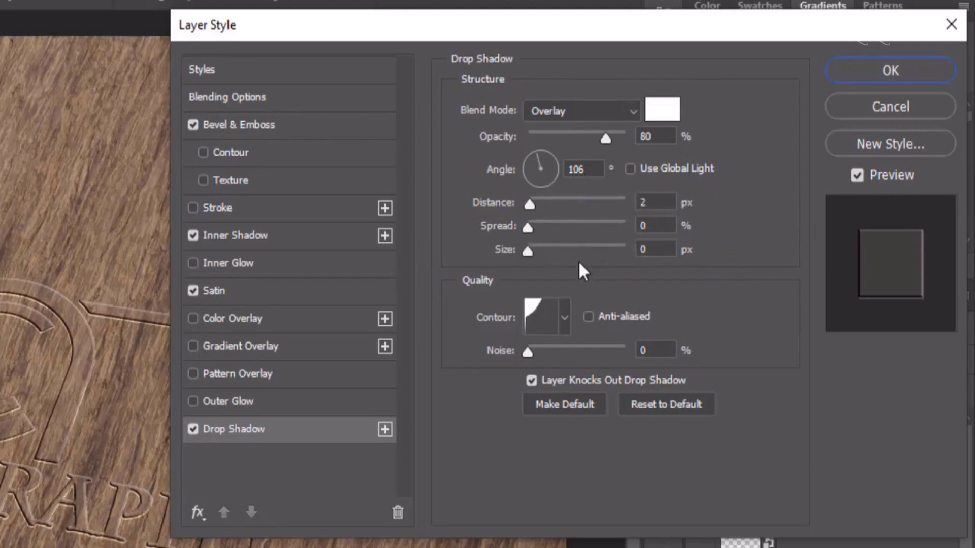
# Keep the drop shadow's Cove - Shallow contour and apply the finished style to Rectangle 1
pyautogui.click(563, 323)
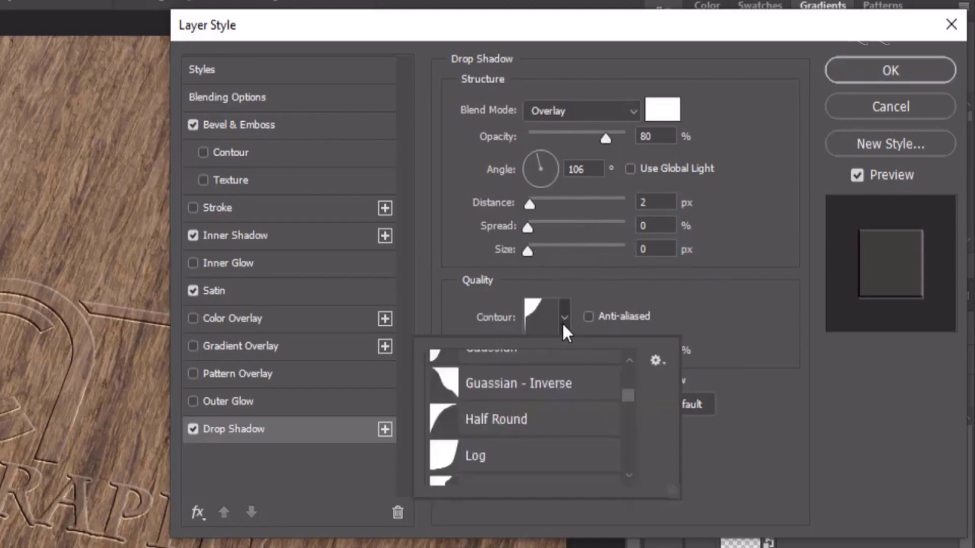
pyautogui.scroll(1, 505, 428)
pyautogui.scroll(1, 505, 429)
pyautogui.scroll(1, 505, 429)
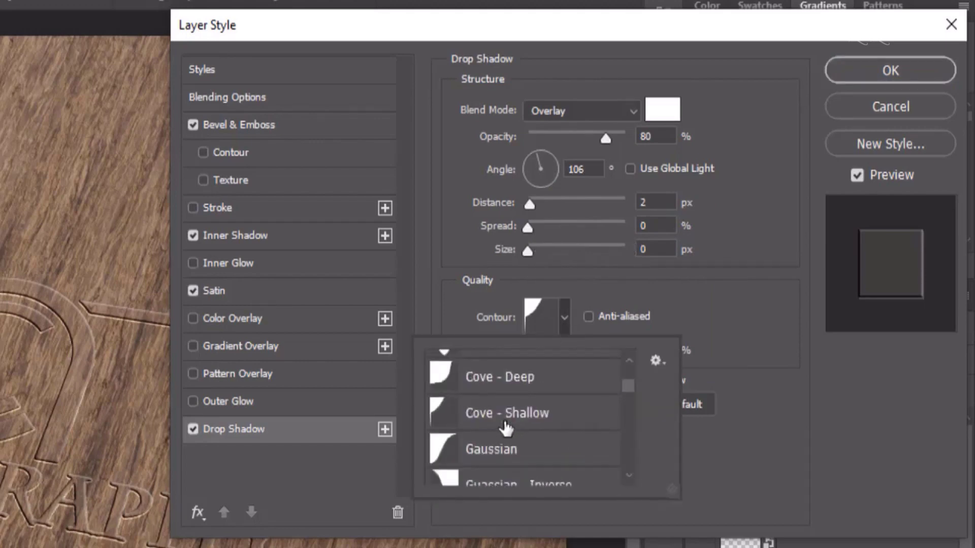
pyautogui.scroll(1, 505, 429)
pyautogui.scroll(-1, 505, 429)
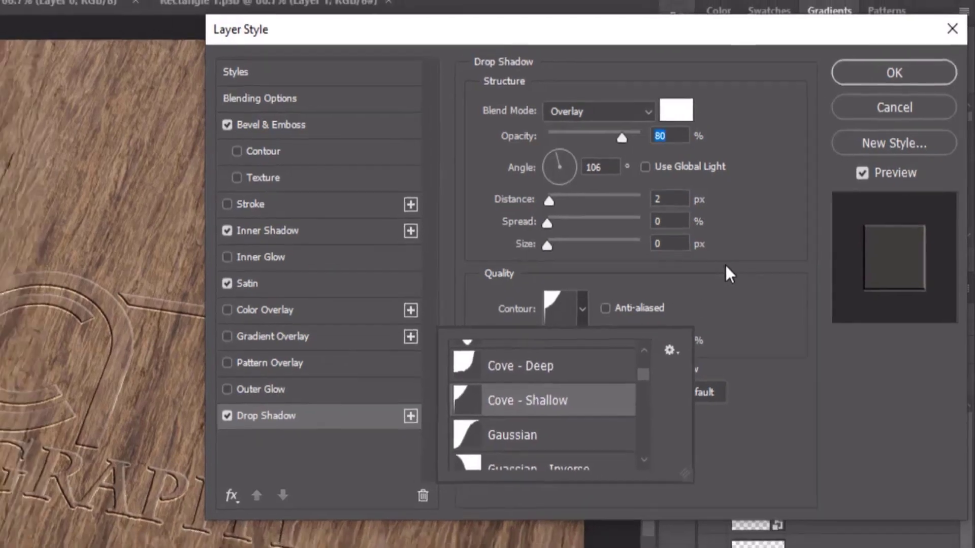
pyautogui.click(804, 225)
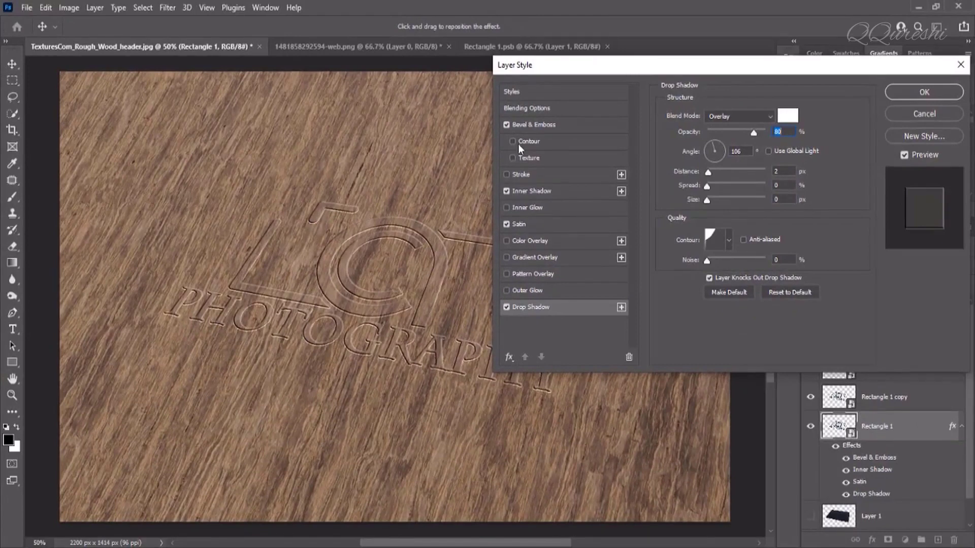
pyautogui.moveTo(381, 269); pyautogui.dragTo(316, 256)
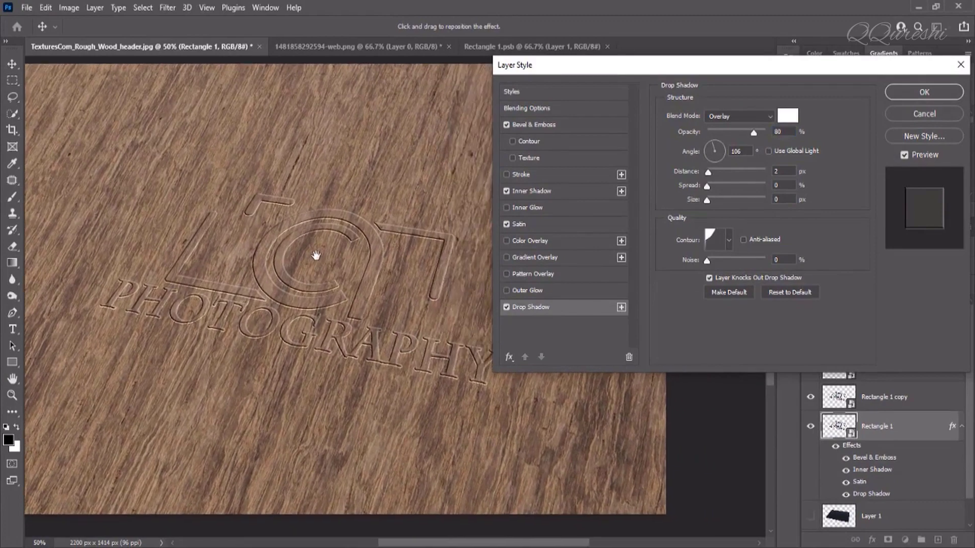
pyautogui.click(896, 89)
# Open Rectangle 1 copy's layer style and set the inner shadow distance to 3 px
pyautogui.click(887, 398)
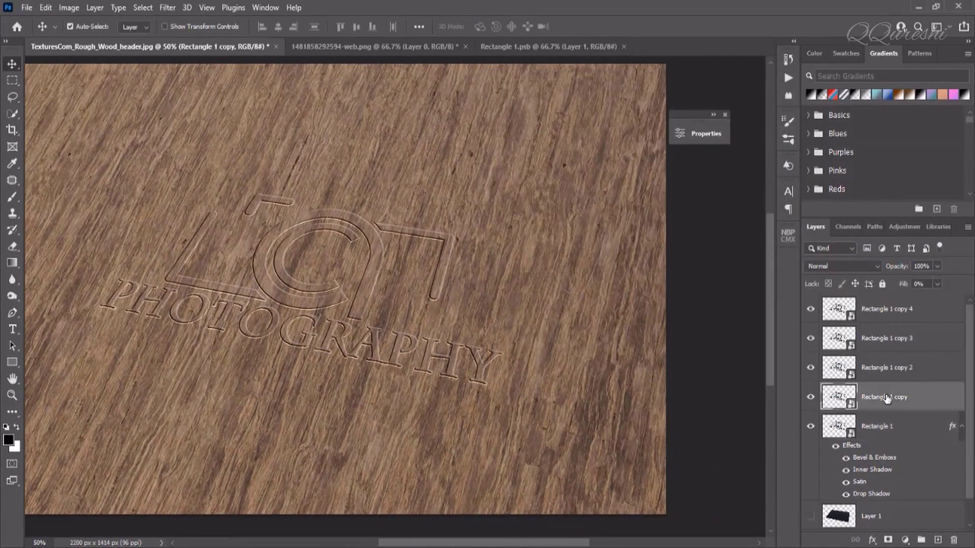
pyautogui.rightClick(888, 397)
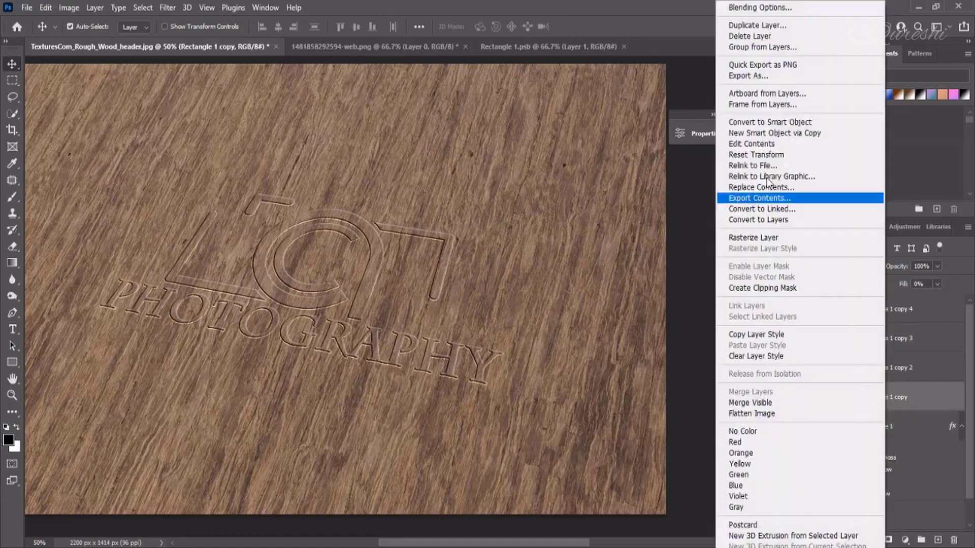
pyautogui.click(743, 8)
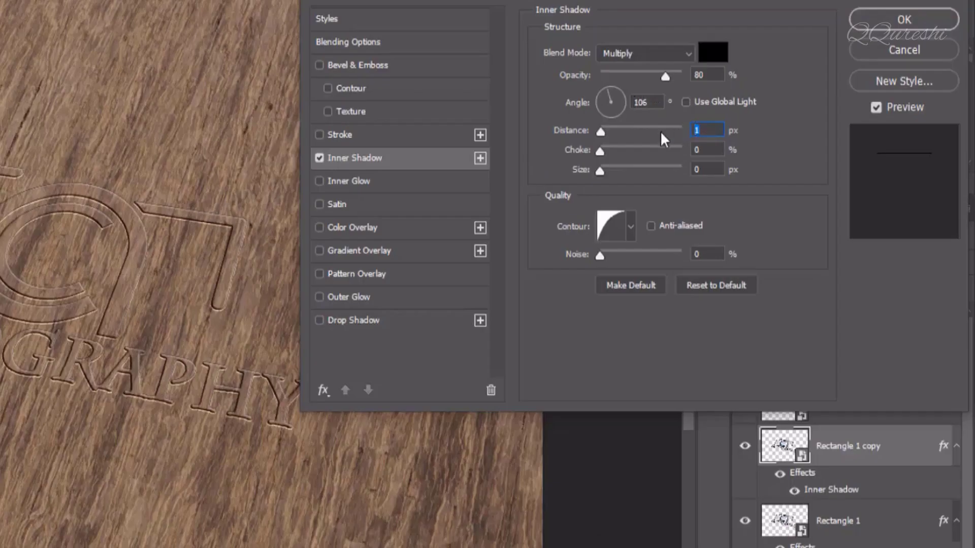
pyautogui.write('3')
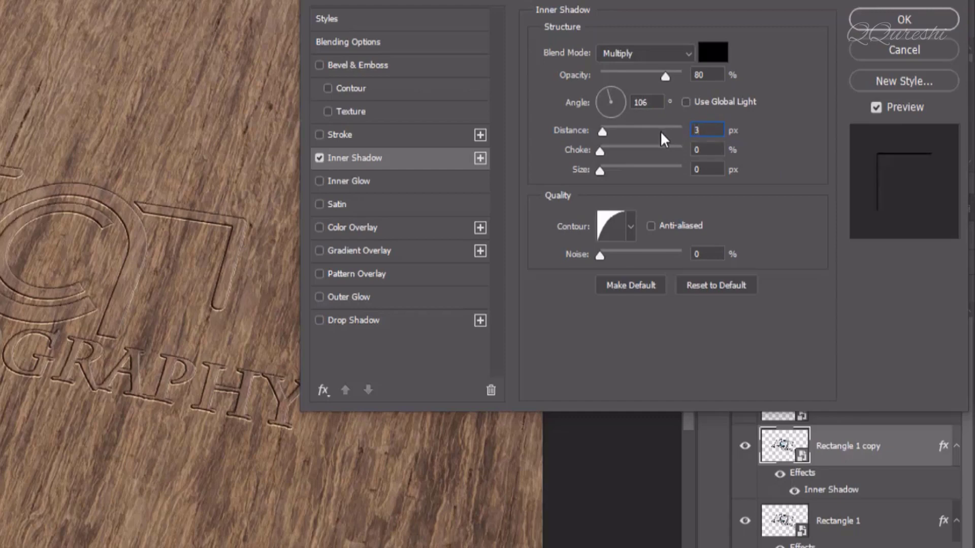
# Add a Foreground to Background Gradient Overlay to Rectangle 1 copy
pyautogui.click(349, 249)
pyautogui.click(642, 91)
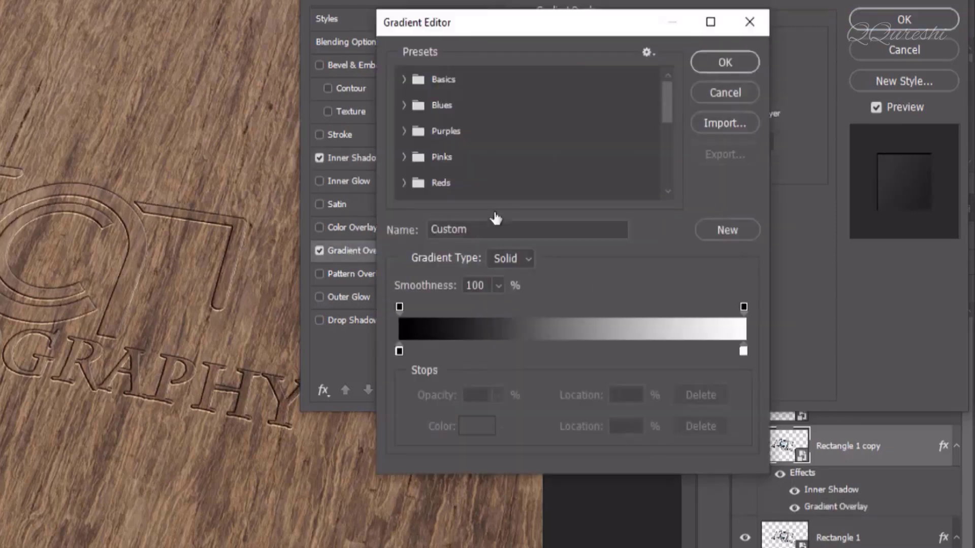
pyautogui.click(404, 80)
pyautogui.click(419, 106)
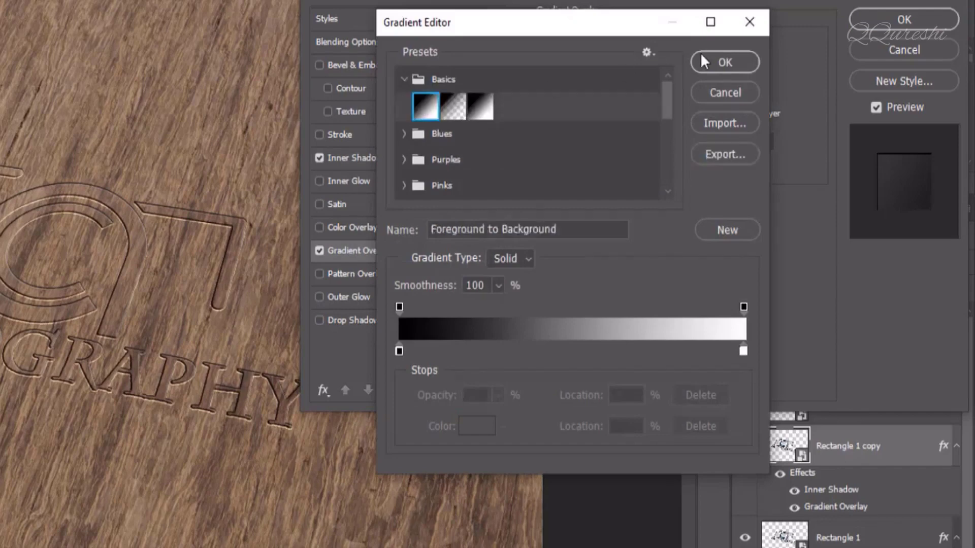
pyautogui.click(705, 55)
pyautogui.click(642, 91)
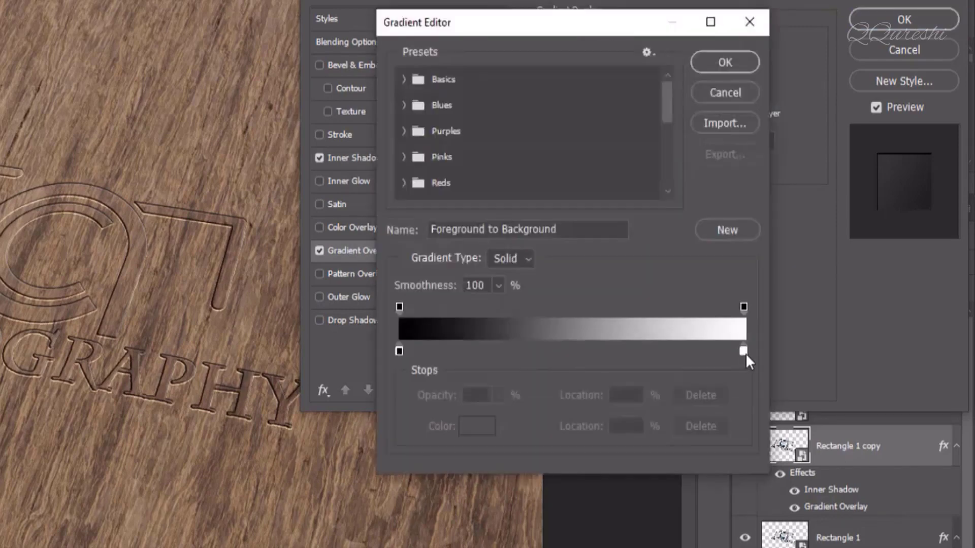
pyautogui.click(713, 64)
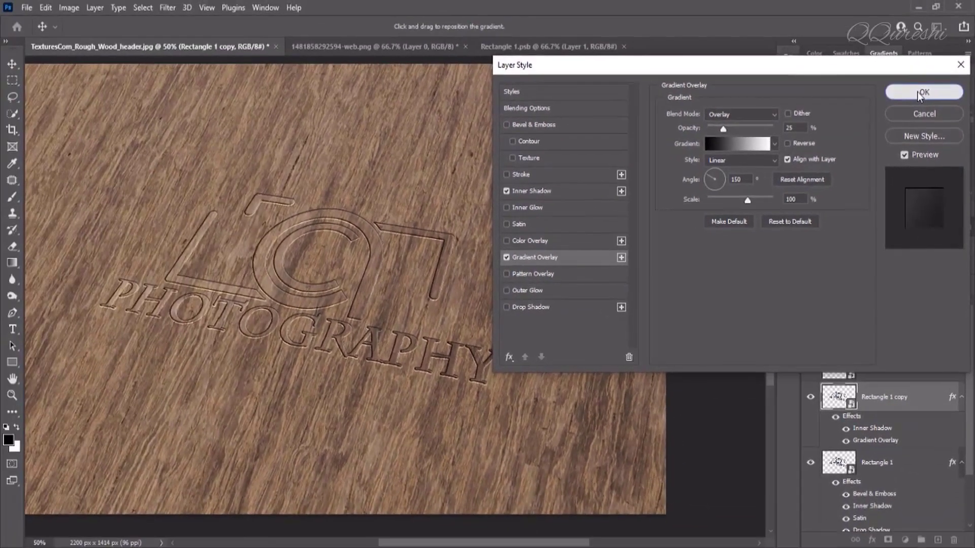
# Give Rectangle 1 copy 2 an inner shadow with 5 px distance
pyautogui.click(921, 91)
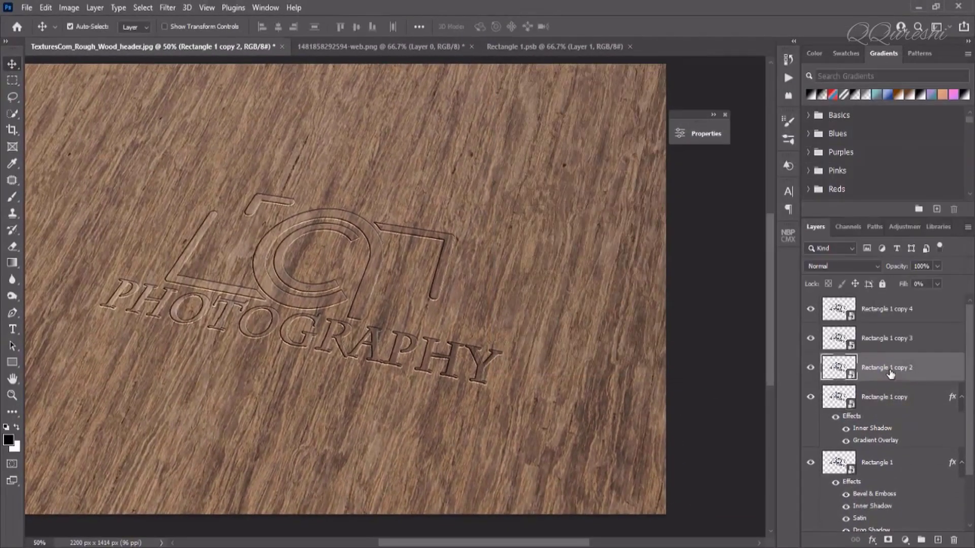
pyautogui.rightClick(890, 373)
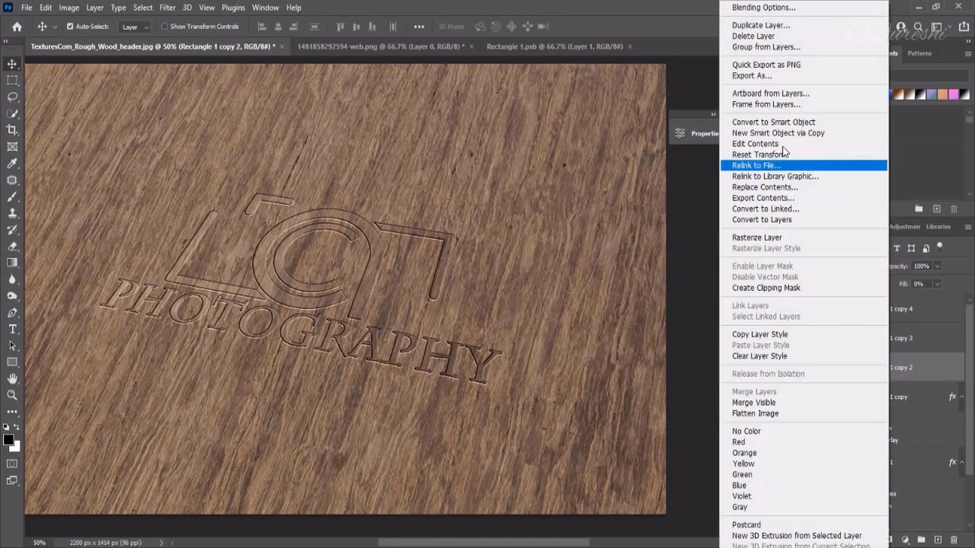
pyautogui.click(745, 8)
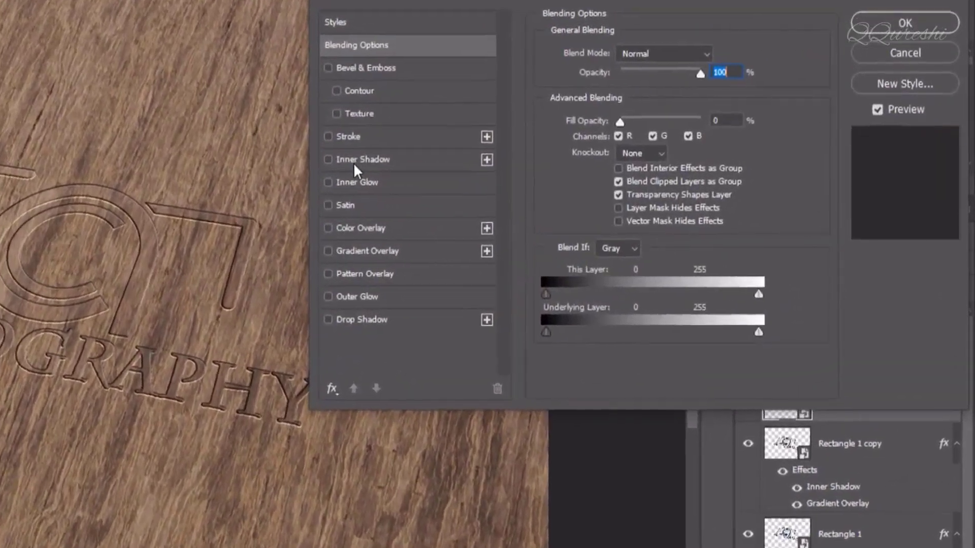
pyautogui.click(358, 159)
pyautogui.doubleClick(717, 133)
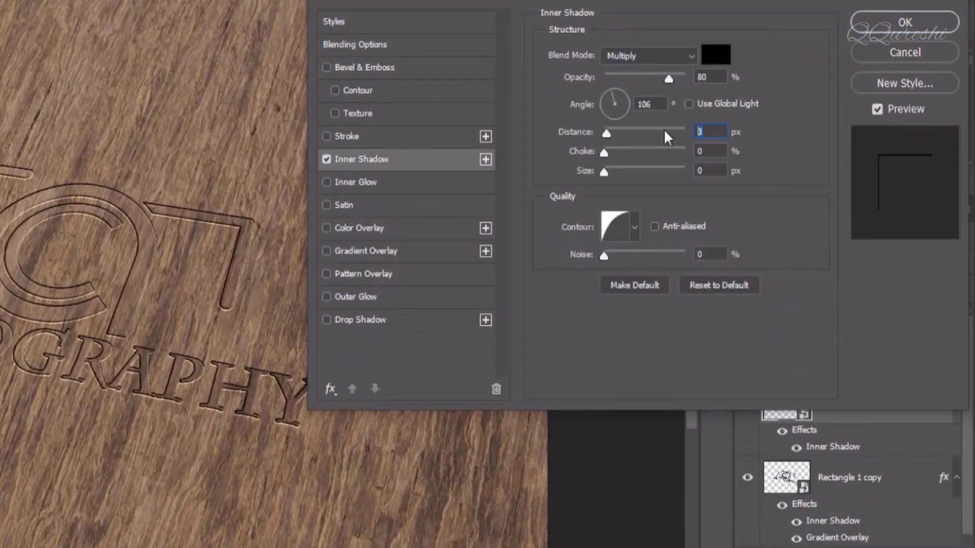
pyautogui.write('5')
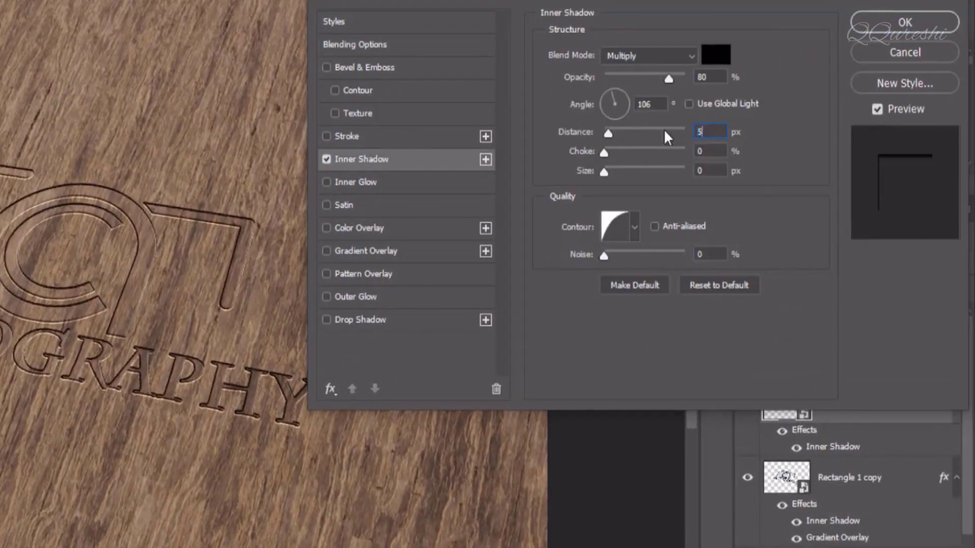
# Add a 20% wood Pattern Overlay from the 2019 Patterns and apply the style
pyautogui.click(353, 275)
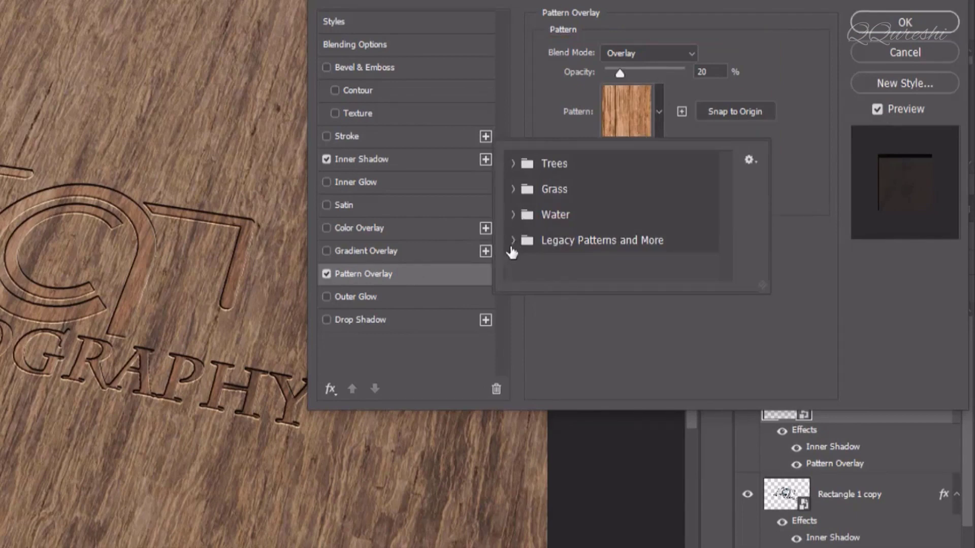
pyautogui.scroll(-1, 511, 240)
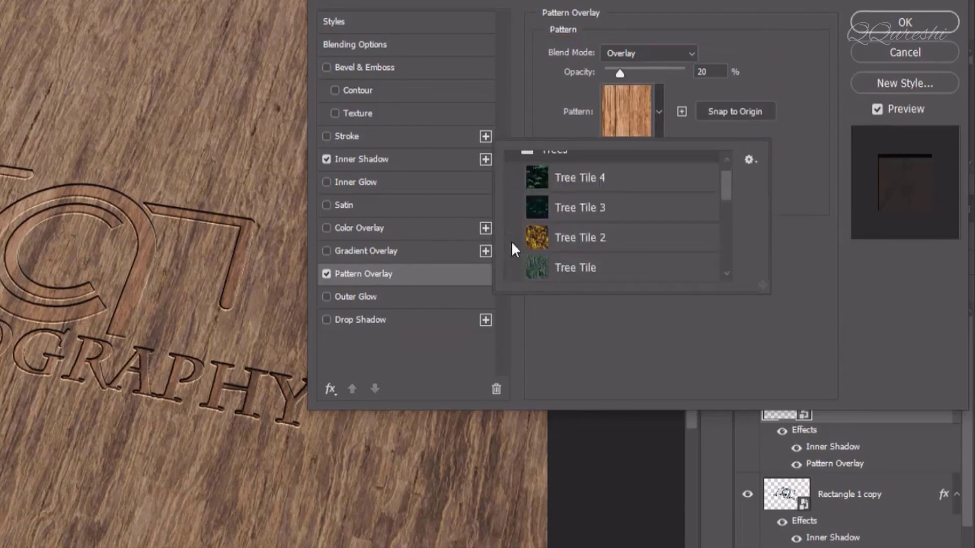
pyautogui.scroll(-2, 513, 240)
pyautogui.scroll(-2, 513, 239)
pyautogui.scroll(-3, 513, 240)
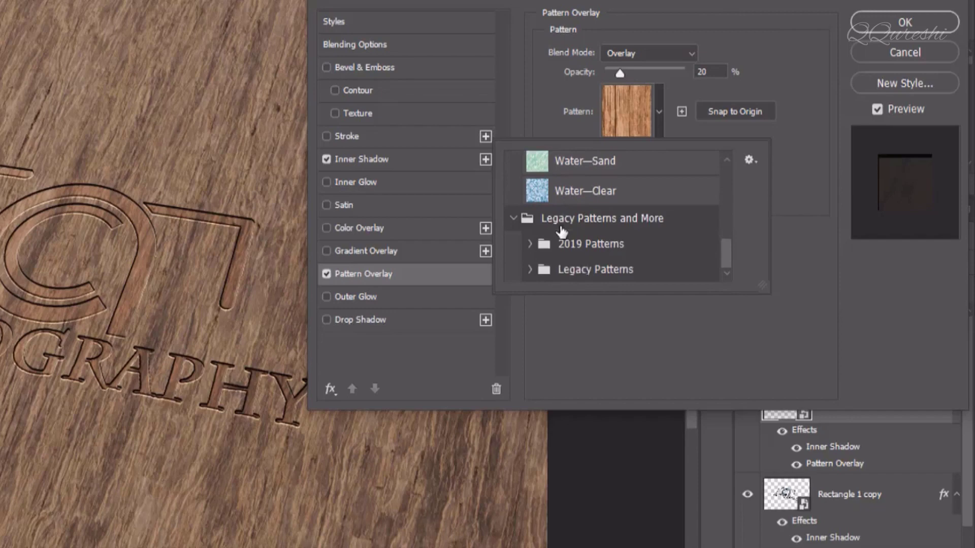
pyautogui.click(531, 248)
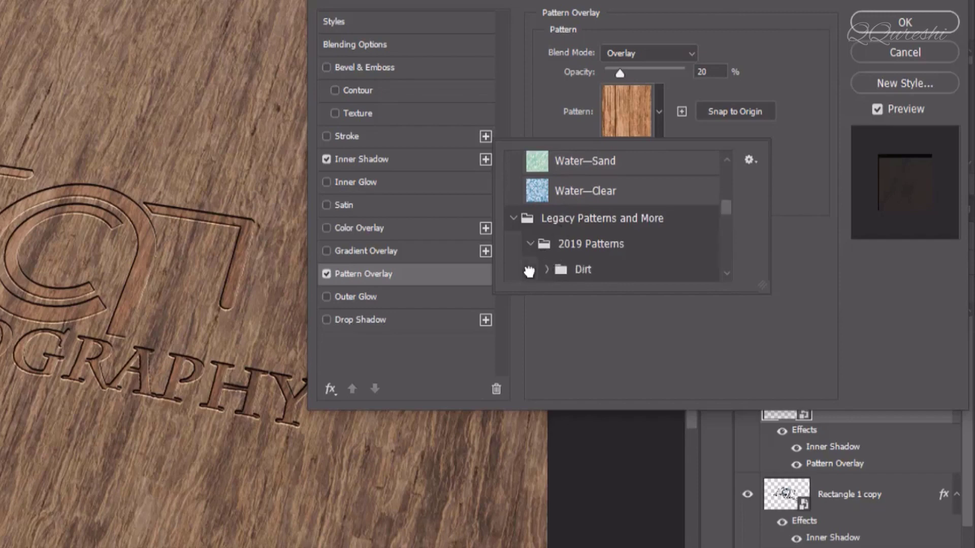
pyautogui.scroll(-3, 529, 272)
pyautogui.scroll(1, 548, 256)
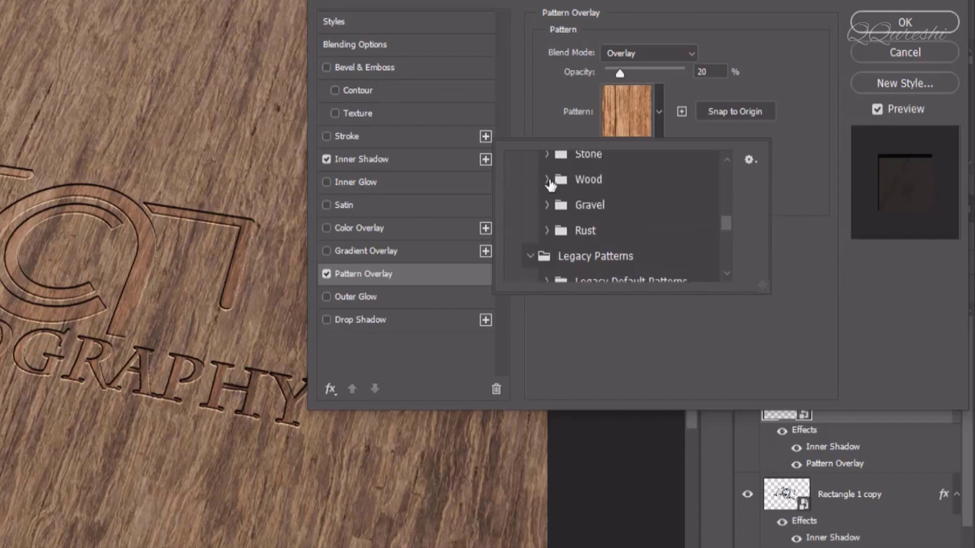
pyautogui.scroll(3, 550, 193)
pyautogui.scroll(1, 551, 203)
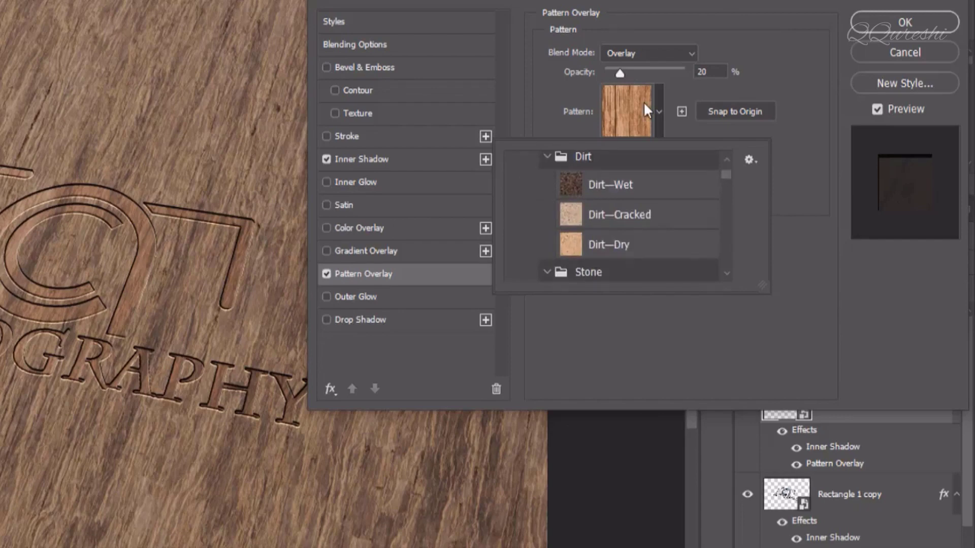
pyautogui.click(686, 99)
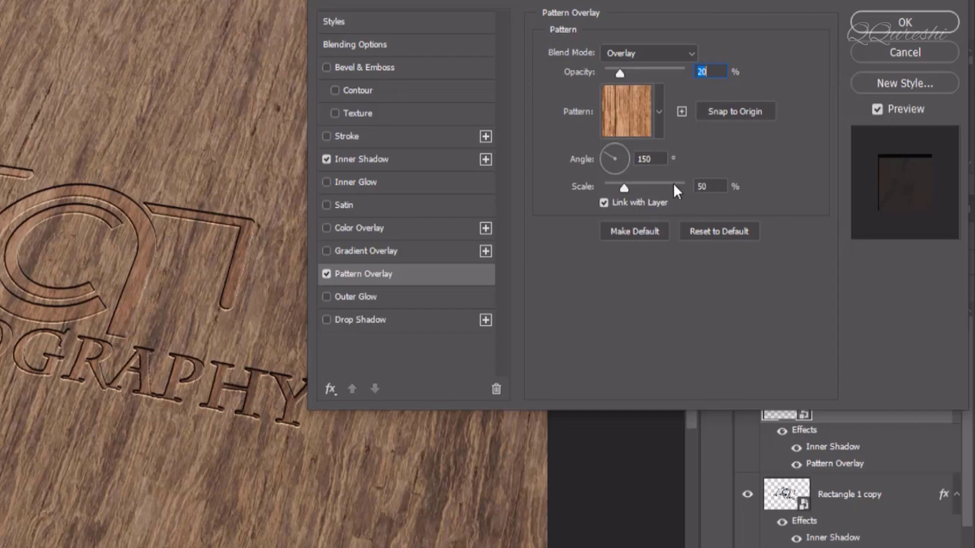
pyautogui.press('Return')
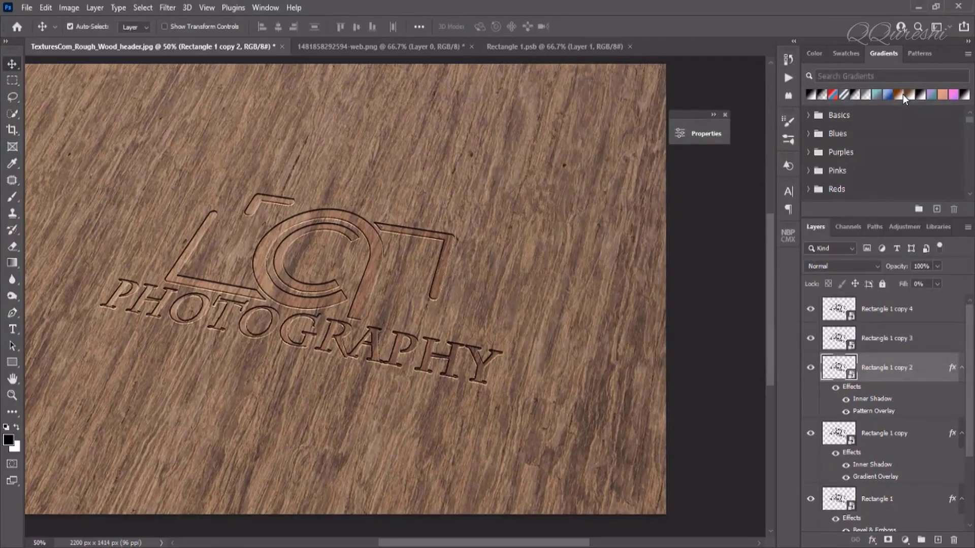
# Give Rectangle 1 copy 3 an inner shadow with 7 px distance
pyautogui.rightClick(894, 340)
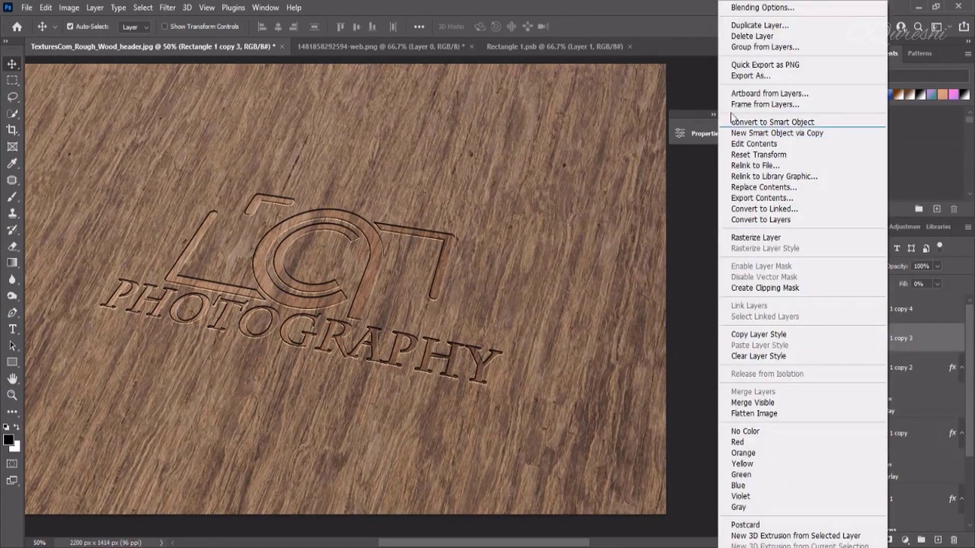
pyautogui.click(739, 8)
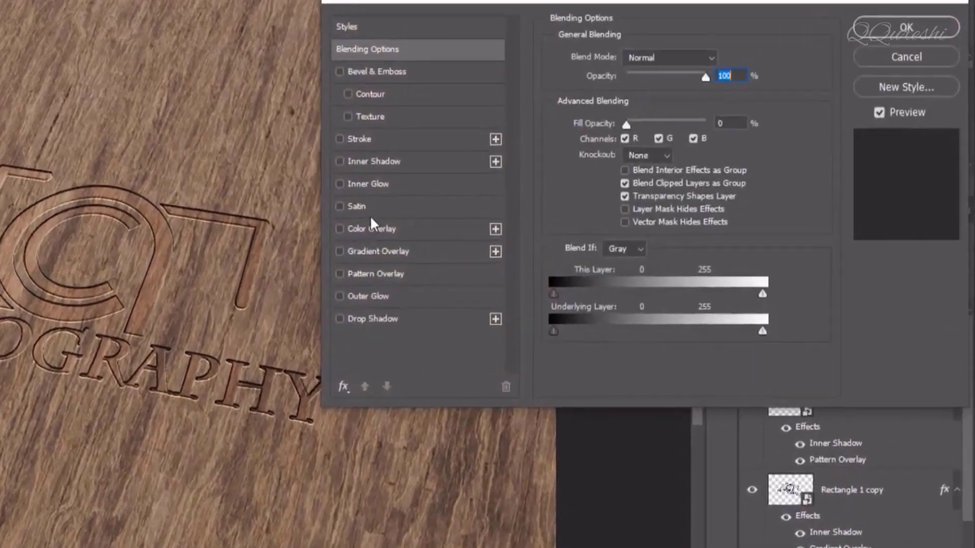
pyautogui.click(345, 156)
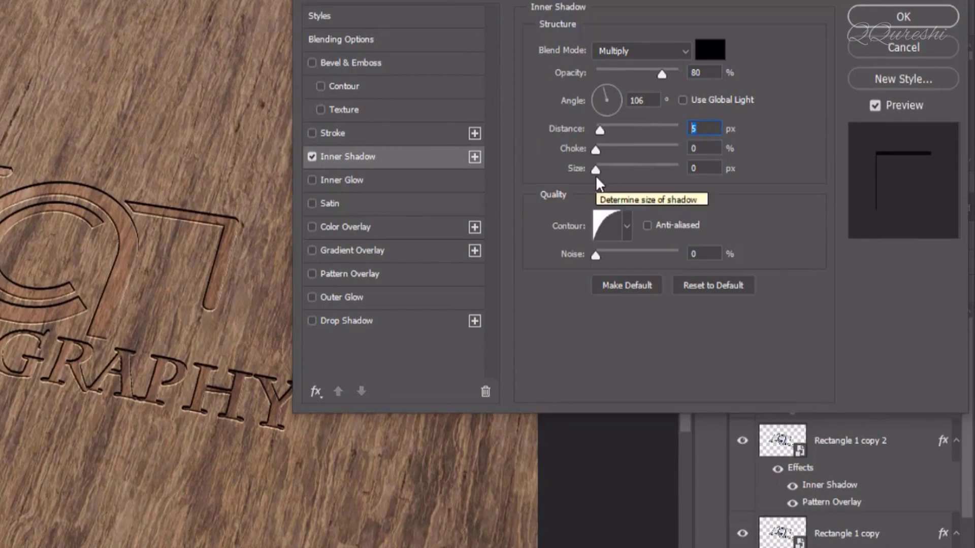
pyautogui.write('7')
# Add a drop shadow at 50% opacity and 1 px distance, then apply the style
pyautogui.click(359, 321)
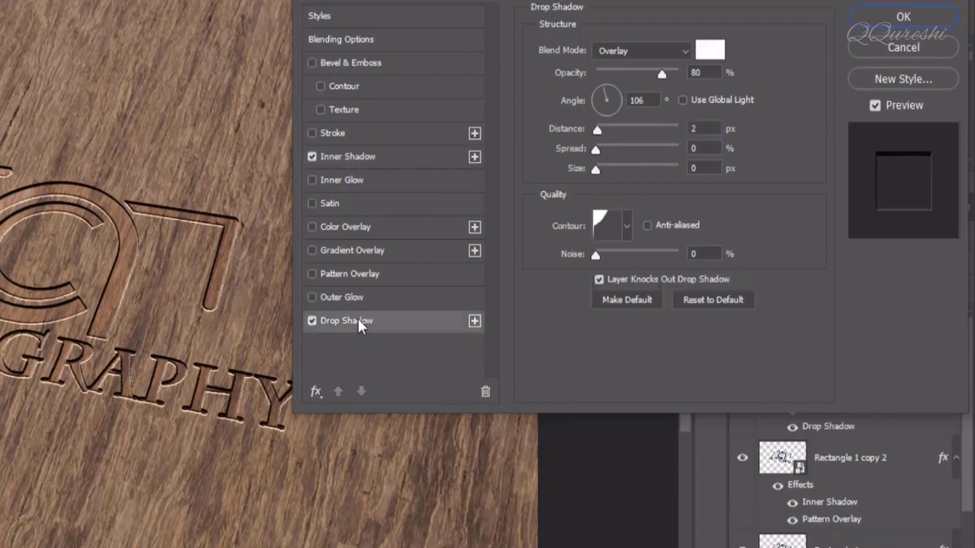
pyautogui.click(643, 72)
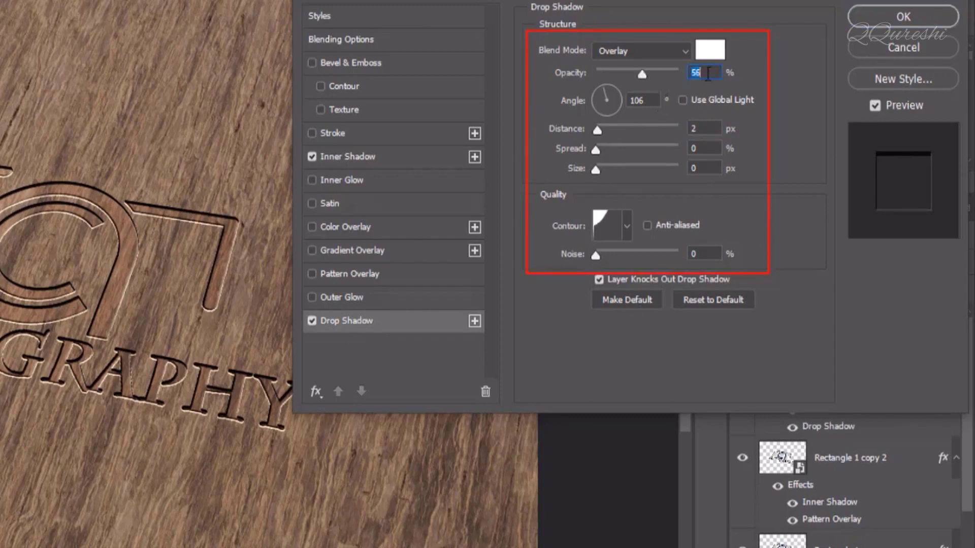
pyautogui.write('50')
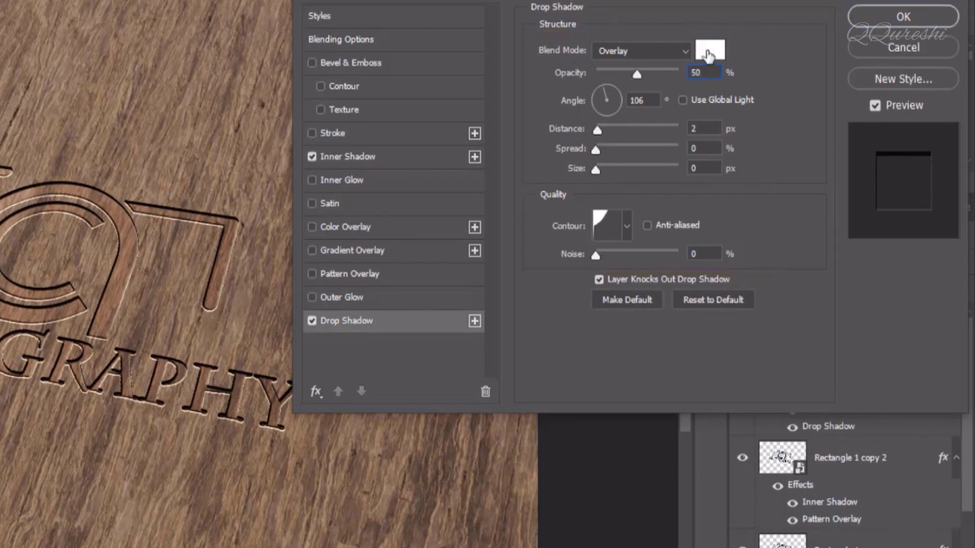
pyautogui.click(703, 127)
pyautogui.write('1')
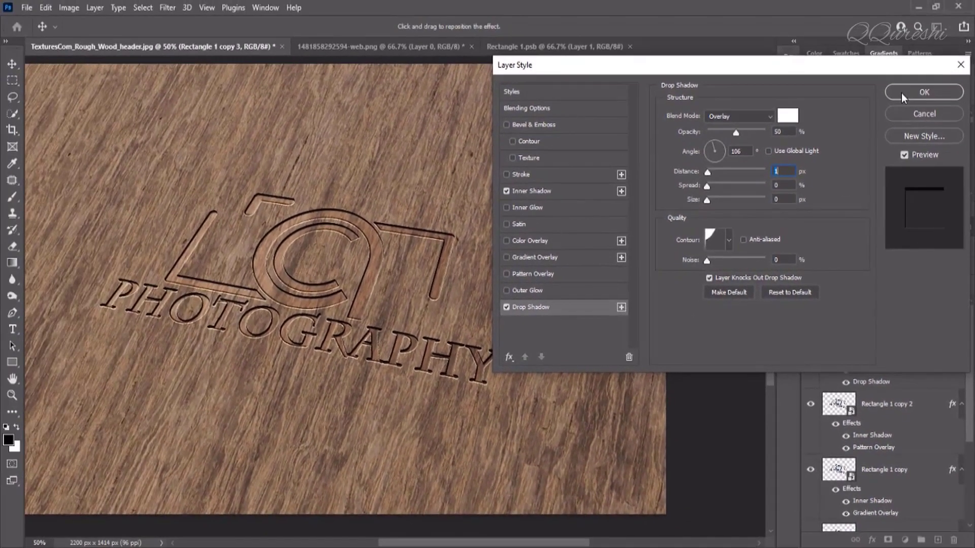
pyautogui.click(900, 93)
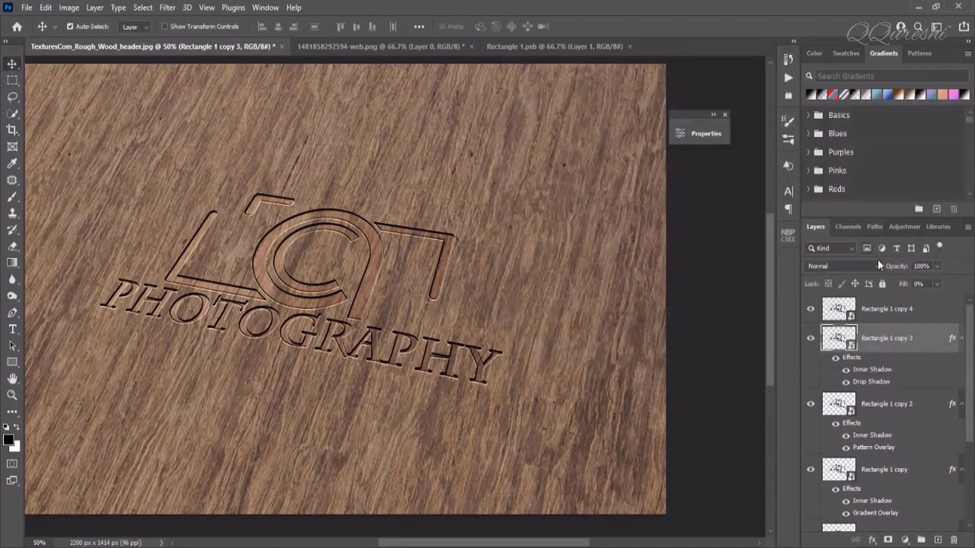
# Change Rectangle 1 copy 4's inner shadow distance to 9 px and apply it
pyautogui.click(878, 311)
pyautogui.rightClick(878, 311)
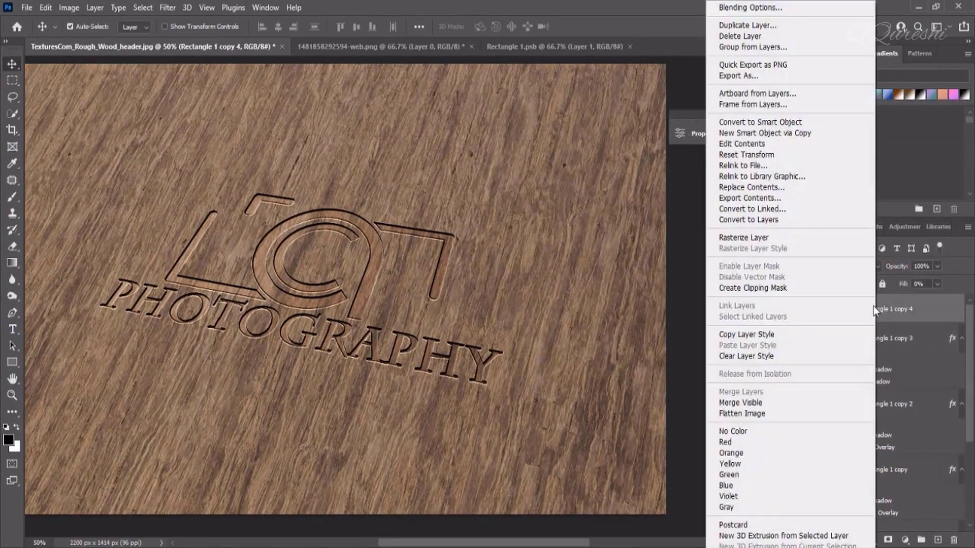
pyautogui.click(742, 8)
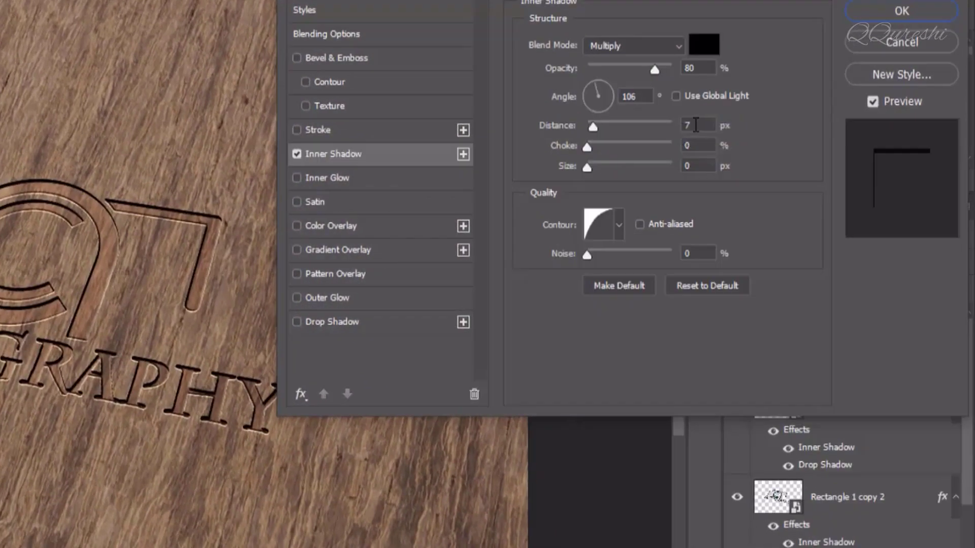
pyautogui.doubleClick(695, 125)
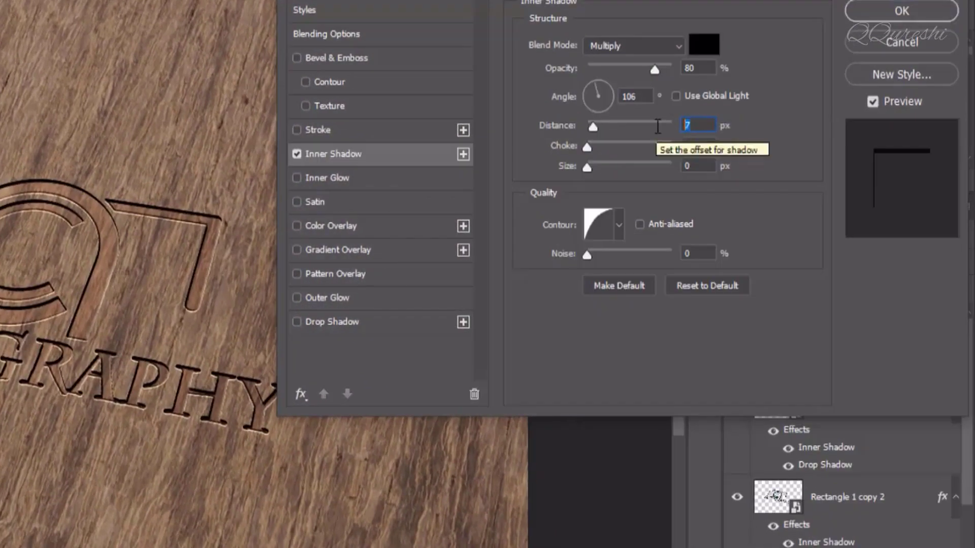
pyautogui.write('9')
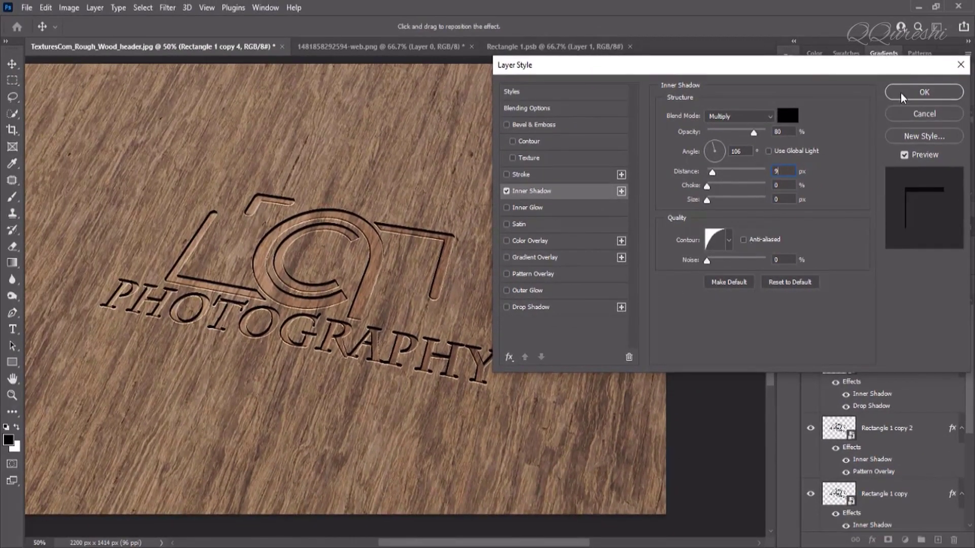
pyautogui.click(902, 95)
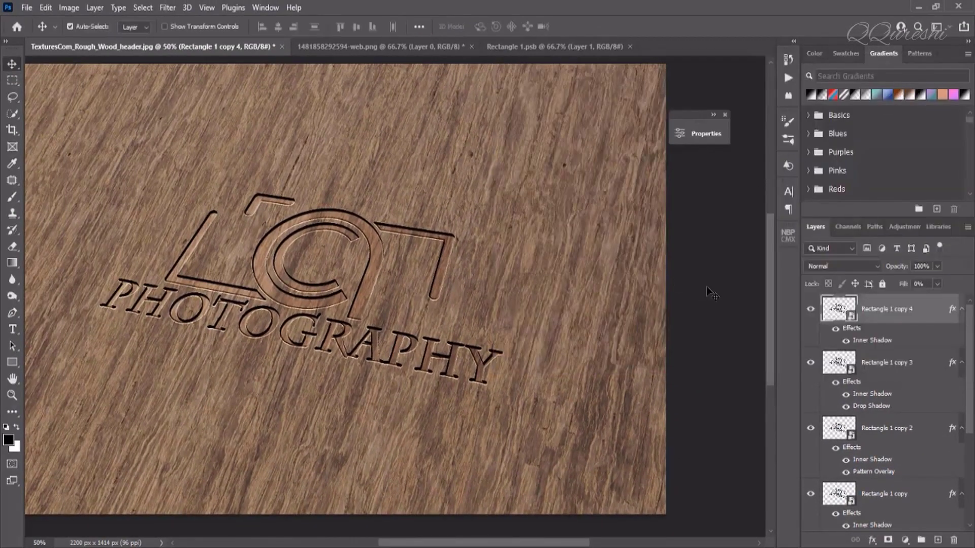
# Add a Gradient fill layer directly above the Background layer
pyautogui.moveTo(305, 282); pyautogui.dragTo(364, 284)
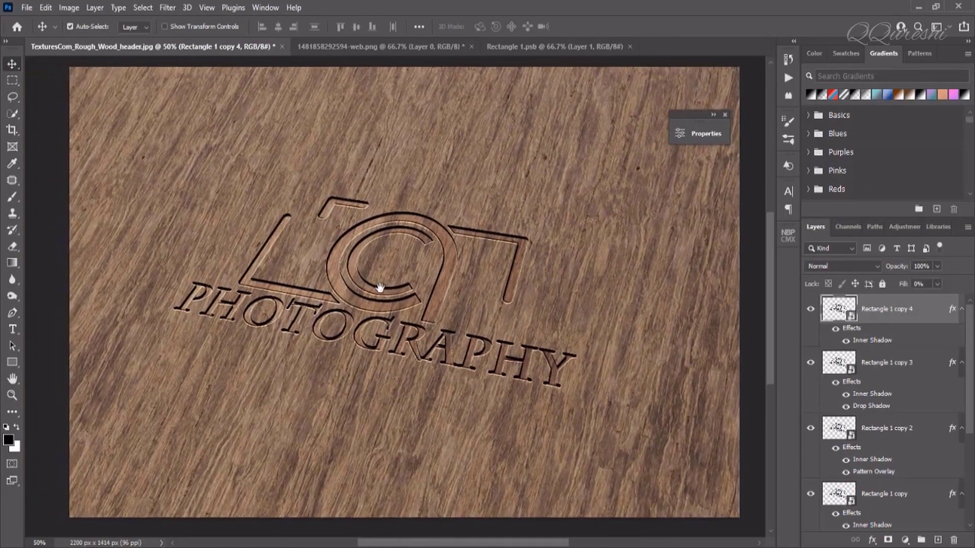
pyautogui.scroll(-5, 836, 390)
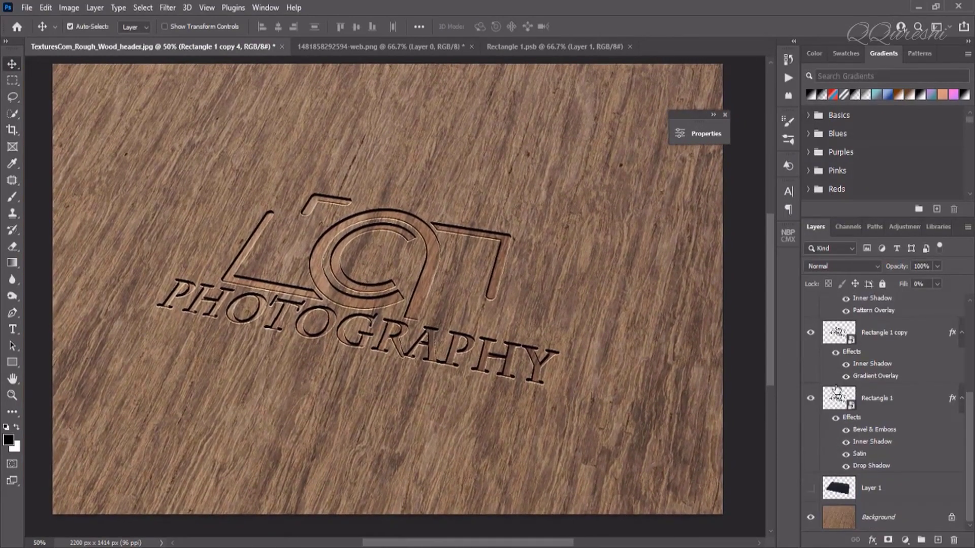
pyautogui.click(882, 517)
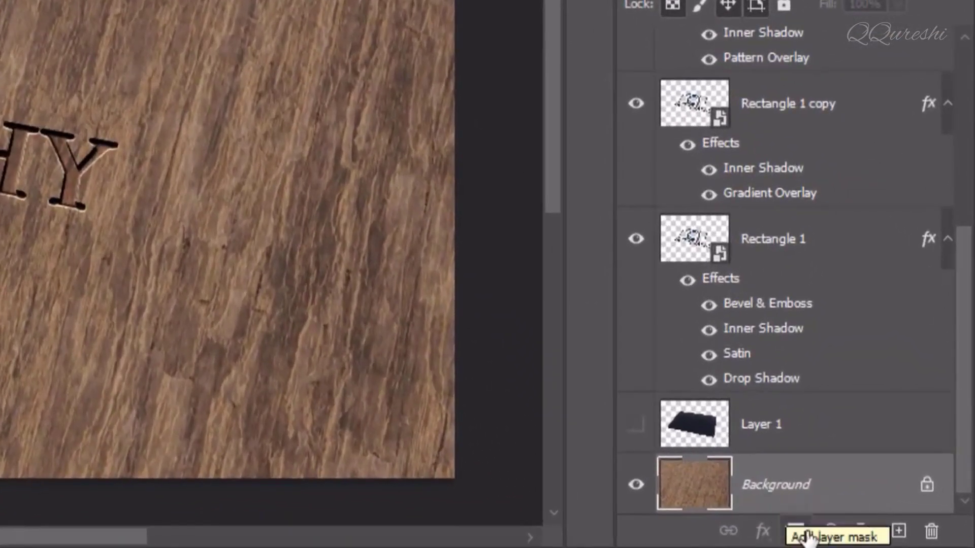
pyautogui.click(829, 531)
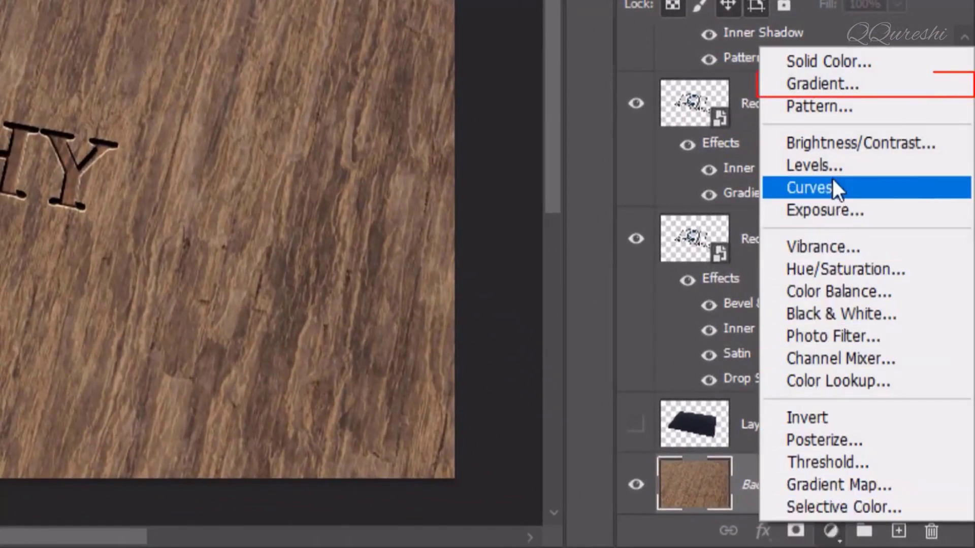
pyautogui.click(844, 81)
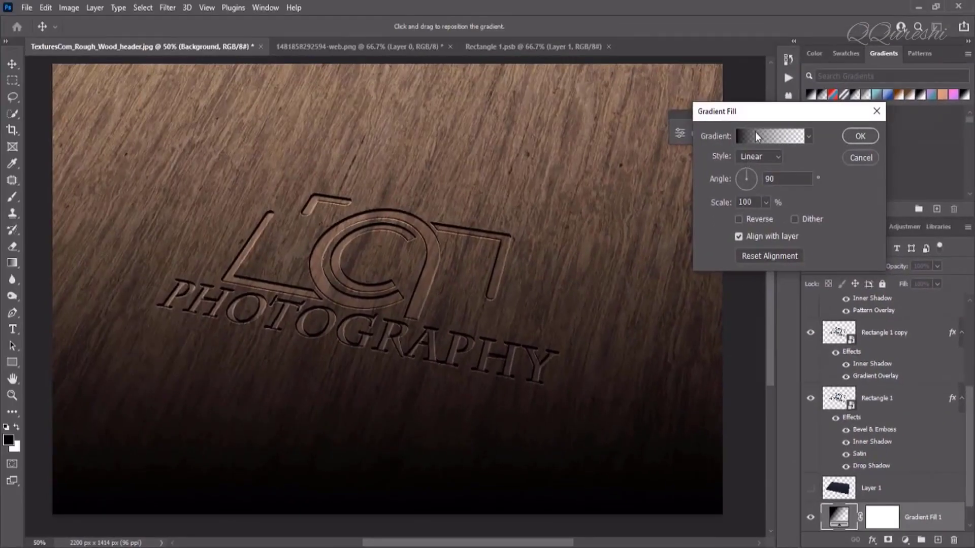
# Use the black-to-white Foreground to Background gradient at a 150° angle
pyautogui.click(756, 133)
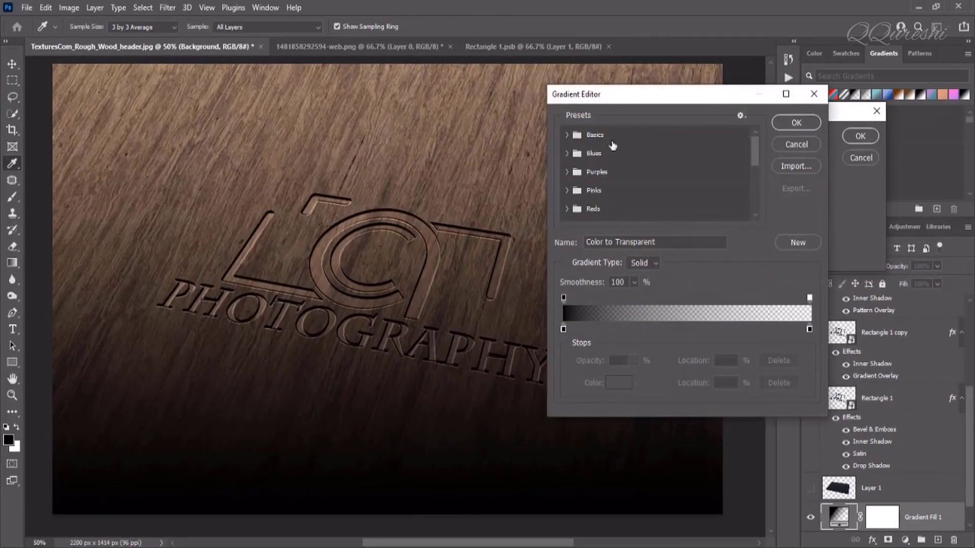
pyautogui.click(566, 135)
pyautogui.click(582, 155)
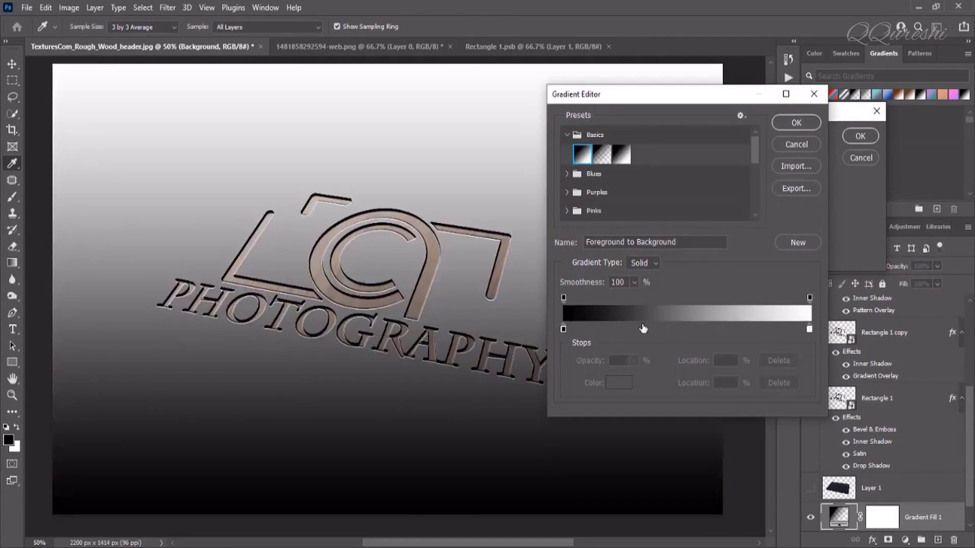
pyautogui.click(797, 124)
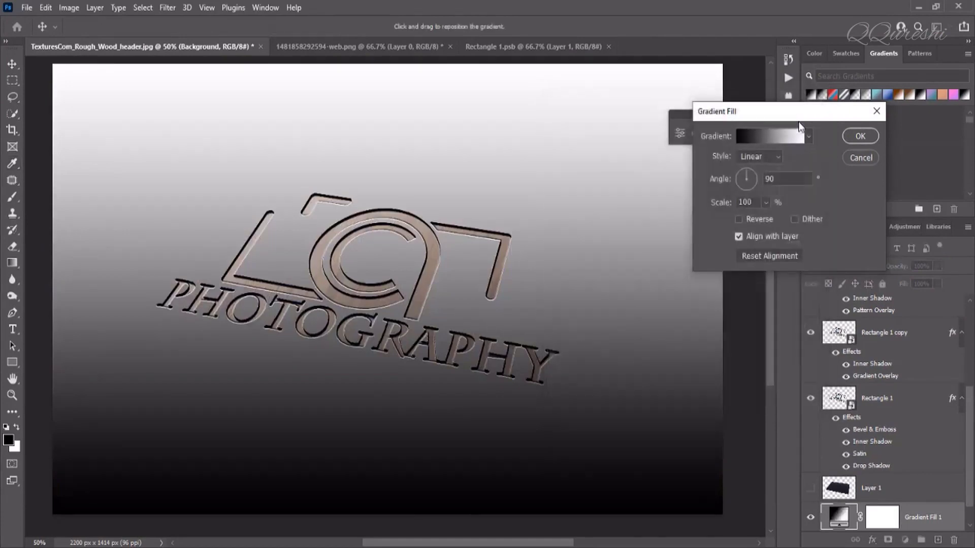
pyautogui.click(790, 178)
pyautogui.write('15')
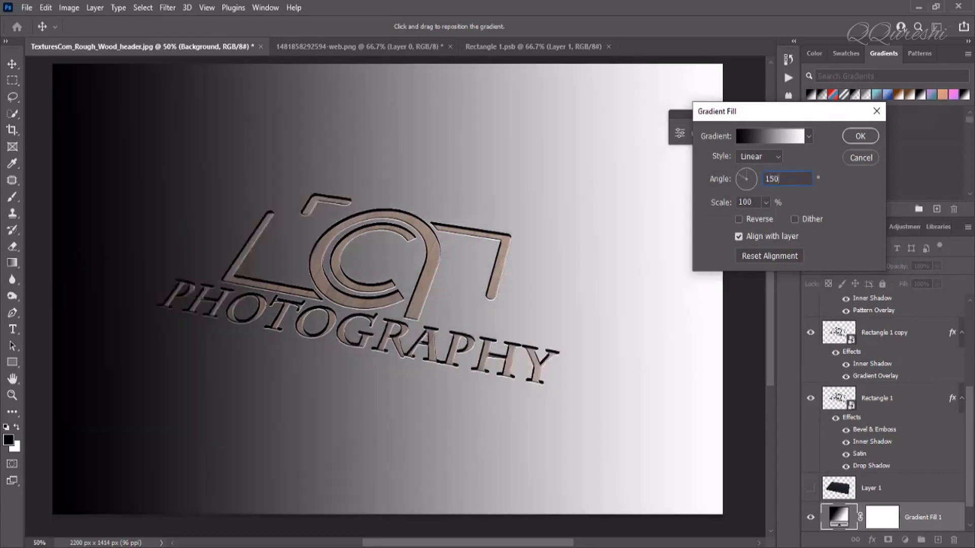
pyautogui.write('0')
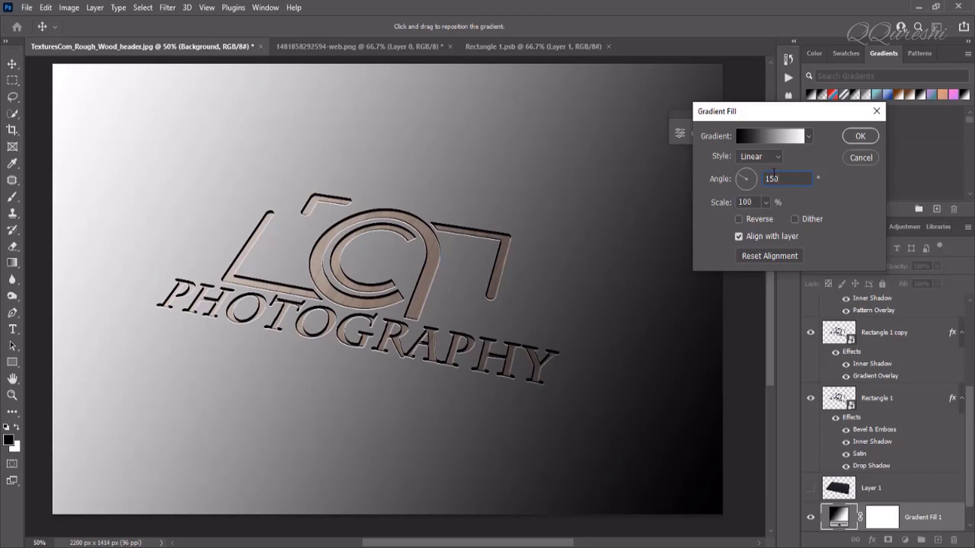
pyautogui.click(863, 136)
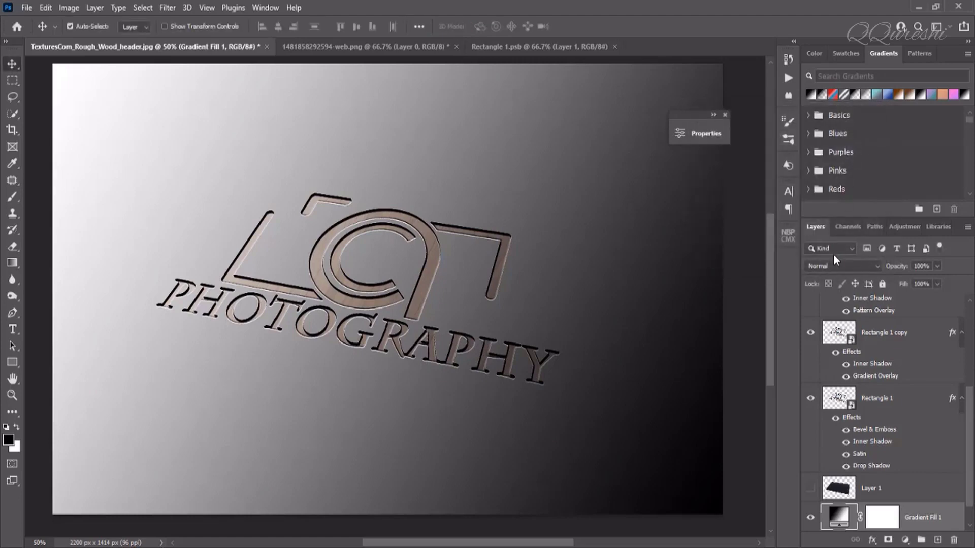
# Switch the Gradient Fill 1 layer to Overlay blend mode at 40% opacity
pyautogui.click(832, 264)
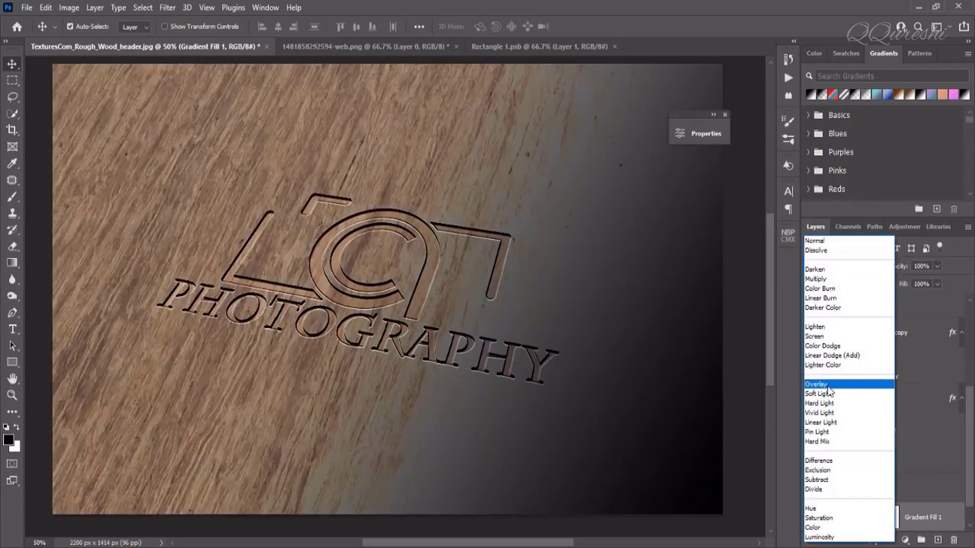
pyautogui.click(826, 384)
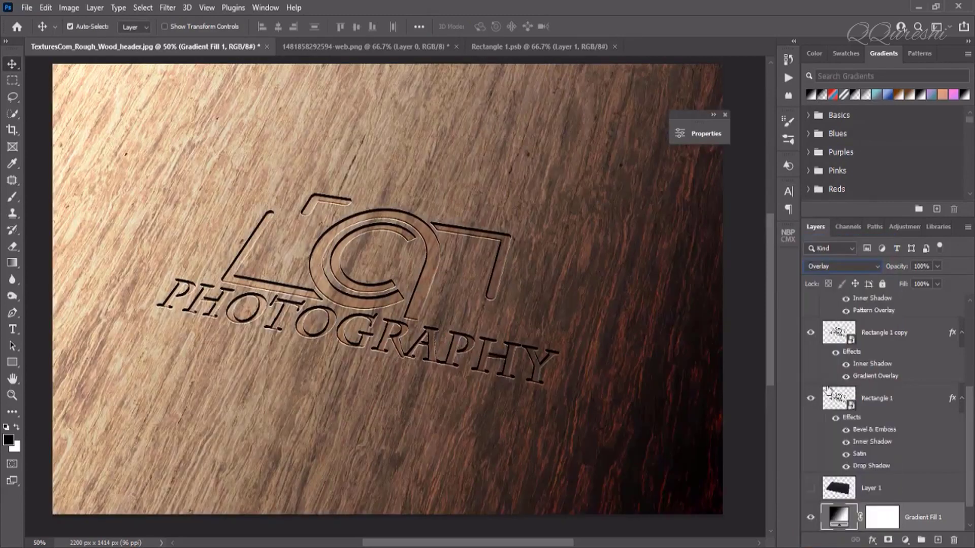
pyautogui.click(937, 267)
pyautogui.click(928, 264)
pyautogui.write('40')
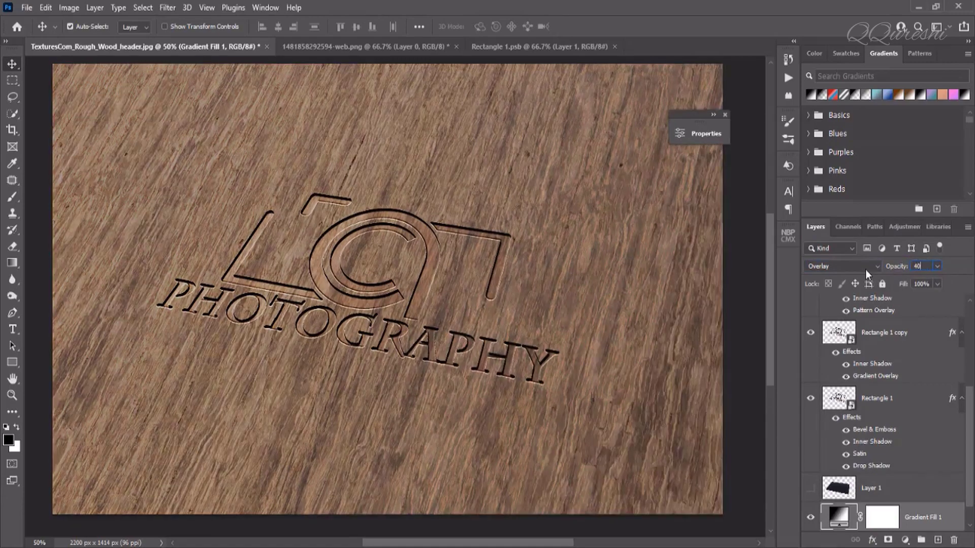
pyautogui.press('Return')
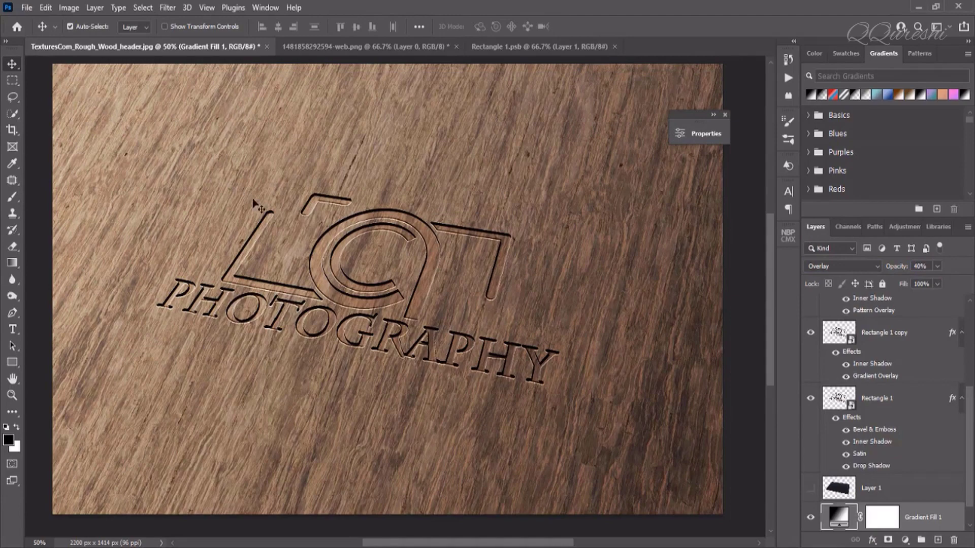
pyautogui.press('z')
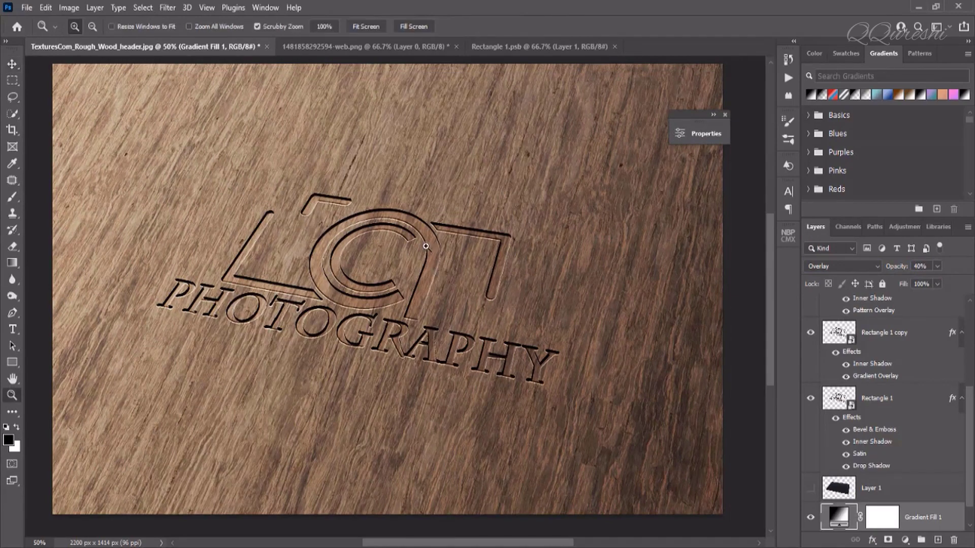
pyautogui.moveTo(426, 246); pyautogui.dragTo(387, 260)
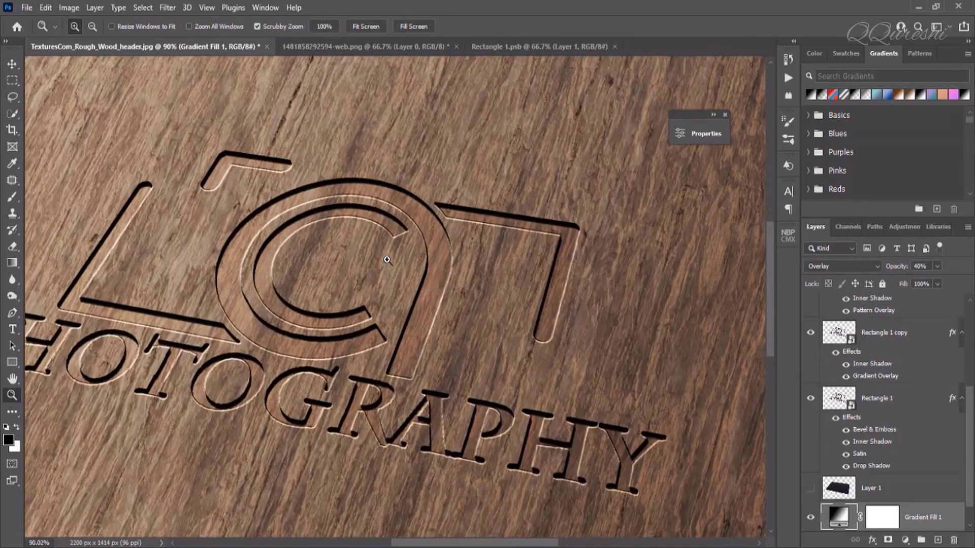
pyautogui.press('alt')
pyautogui.keyDown('alt'); pyautogui.click(387, 260); pyautogui.keyUp('alt')
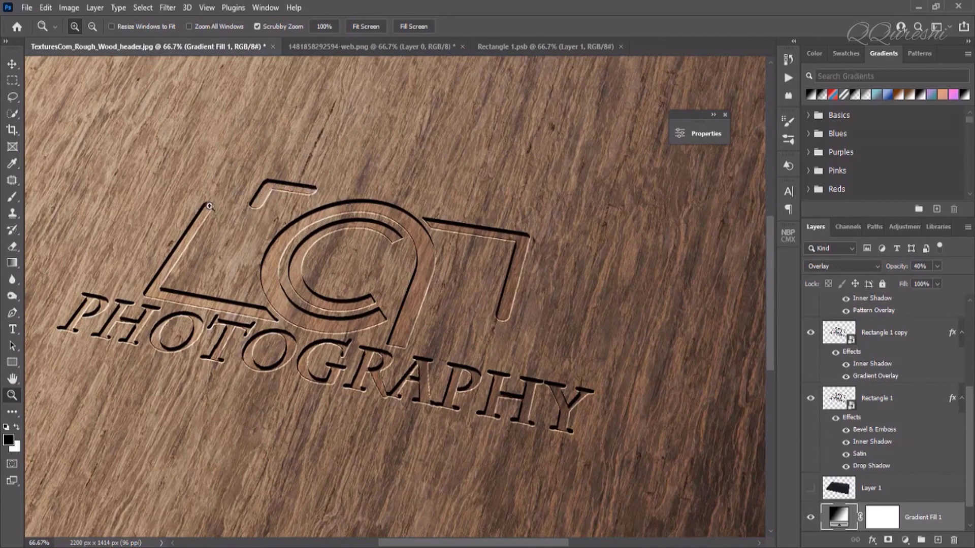
pyautogui.click(361, 378)
pyautogui.keyDown('alt'); pyautogui.click(360, 377); pyautogui.keyUp('alt')
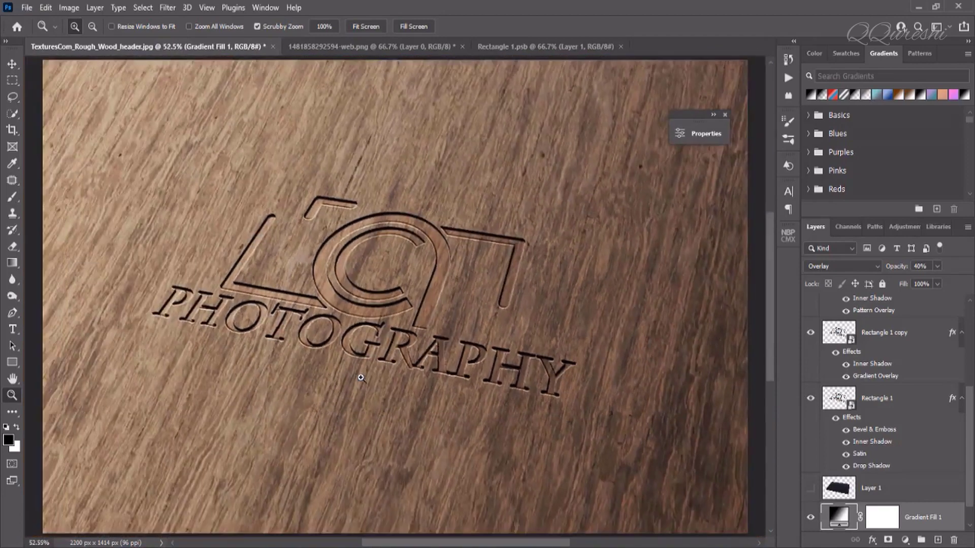